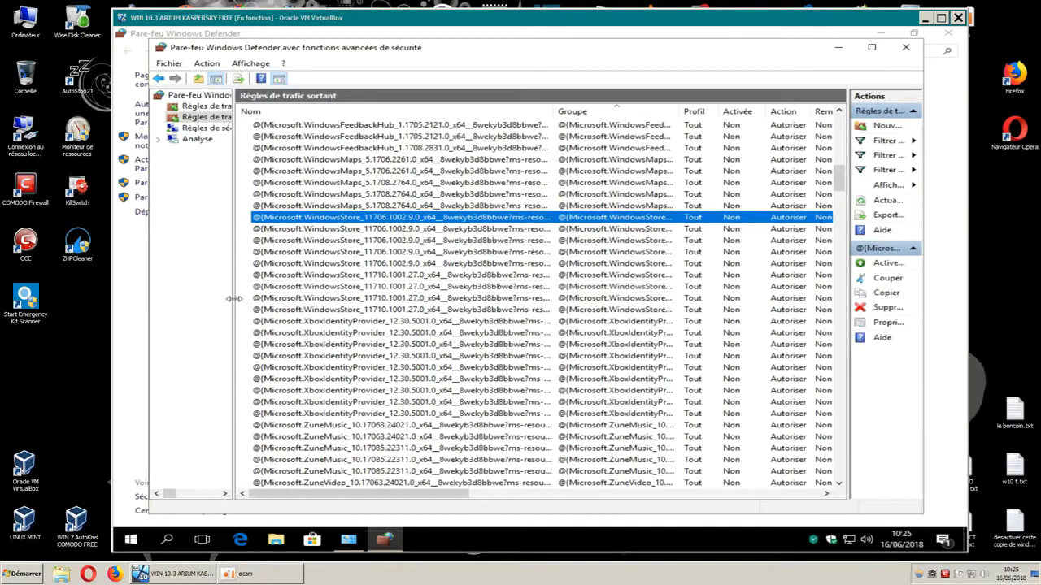
Widen the console tree pane and switch from the outbound rules to the inbound rules (Règles de trafic entrant)
left_click_drag(240, 298, 291, 297)
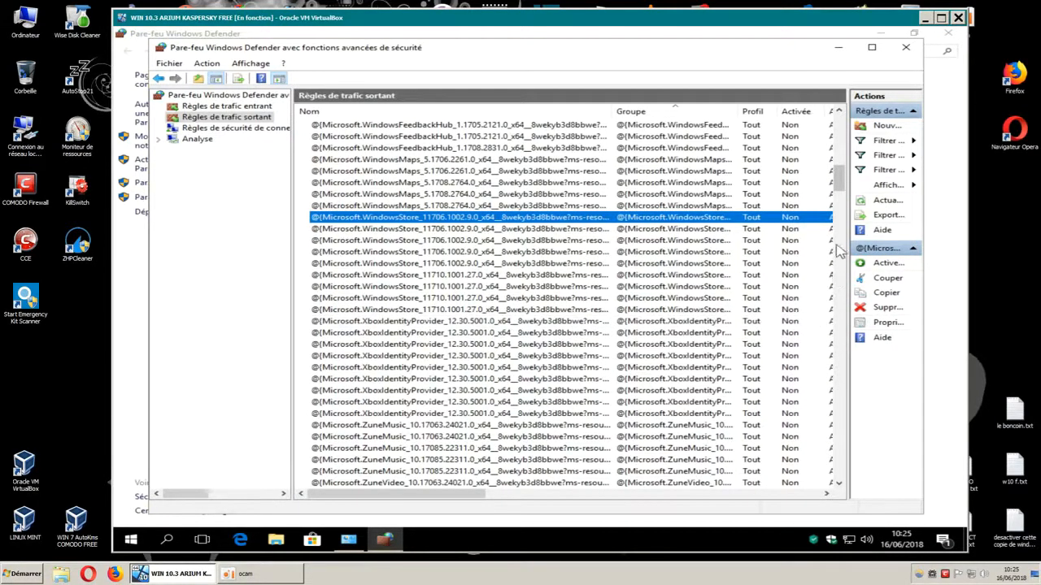
left_click_drag(840, 189, 842, 207)
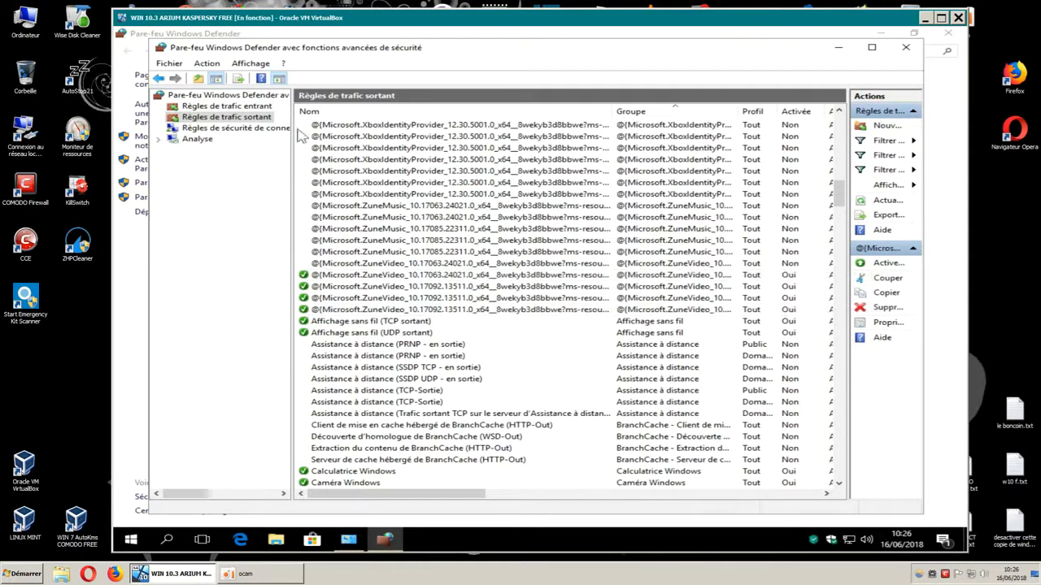
left_click(235, 106)
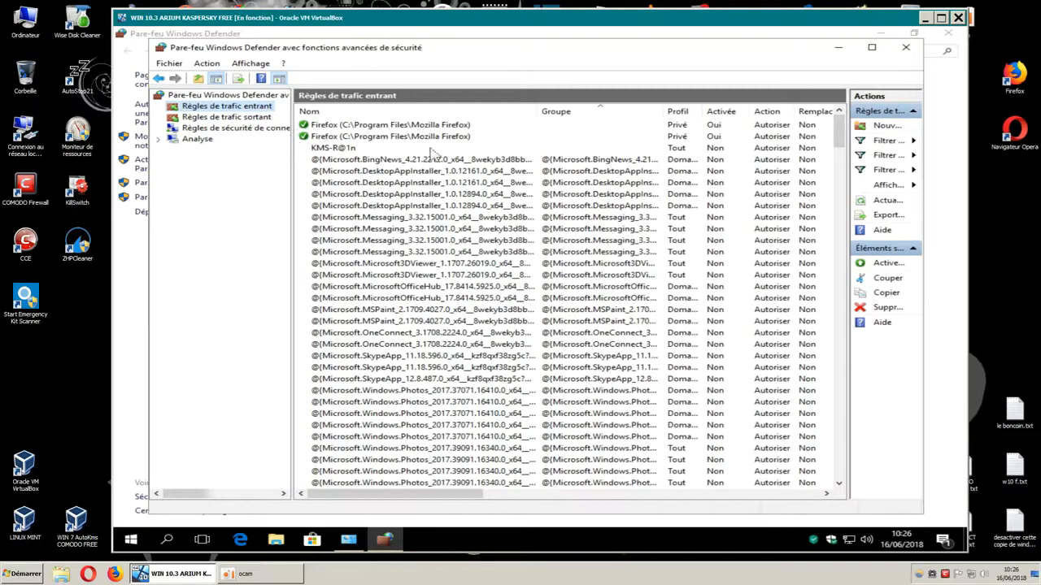
Widen the Nom column of the inbound rules and go through the enabled microsoft.windowscommunicationsapps entries
left_click_drag(840, 145, 842, 168)
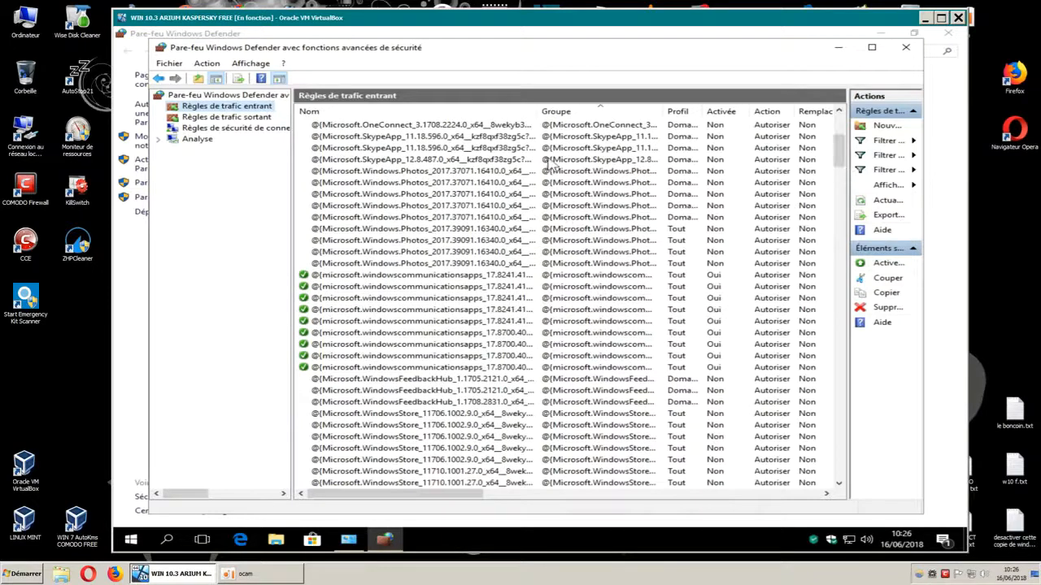
left_click_drag(538, 112, 626, 165)
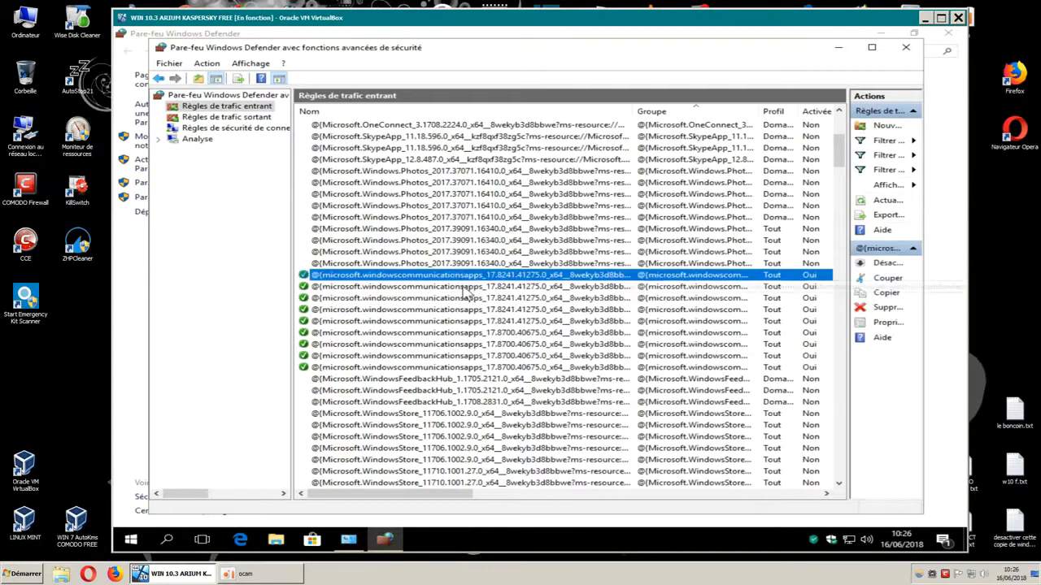
left_click(463, 287)
left_click(463, 297)
left_click(464, 310)
left_click(468, 322)
left_click(471, 333)
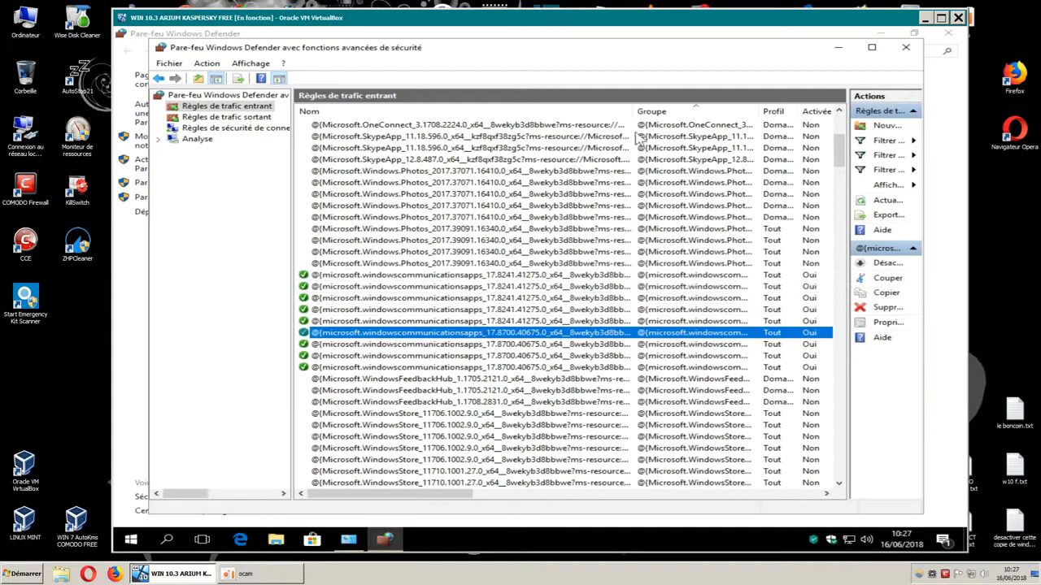
left_click_drag(631, 113, 696, 113)
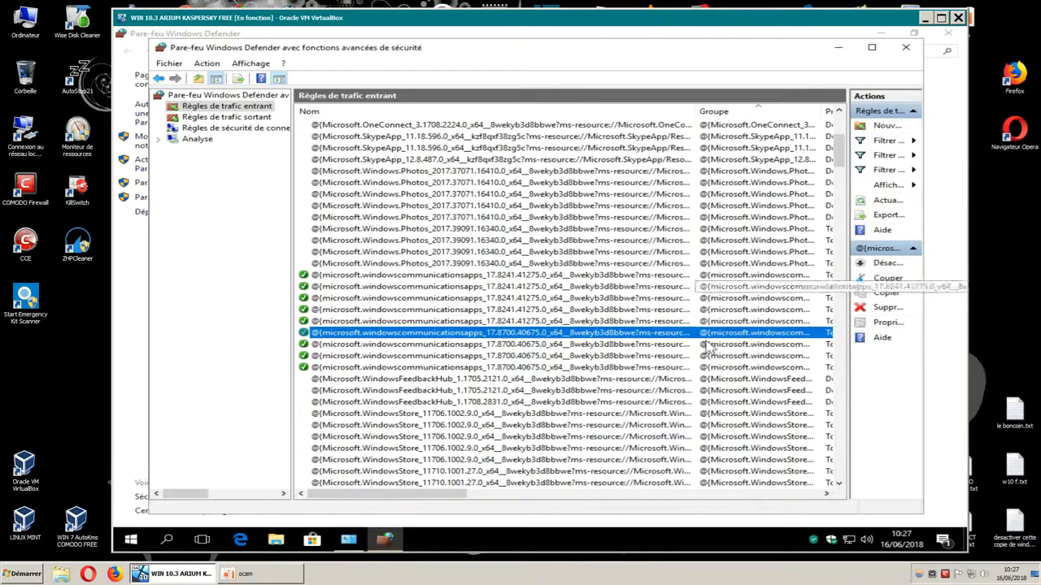
left_click(470, 334)
Look through the inbound Microsoft.ZuneMusic rules one after another
left_click_drag(840, 165, 844, 191)
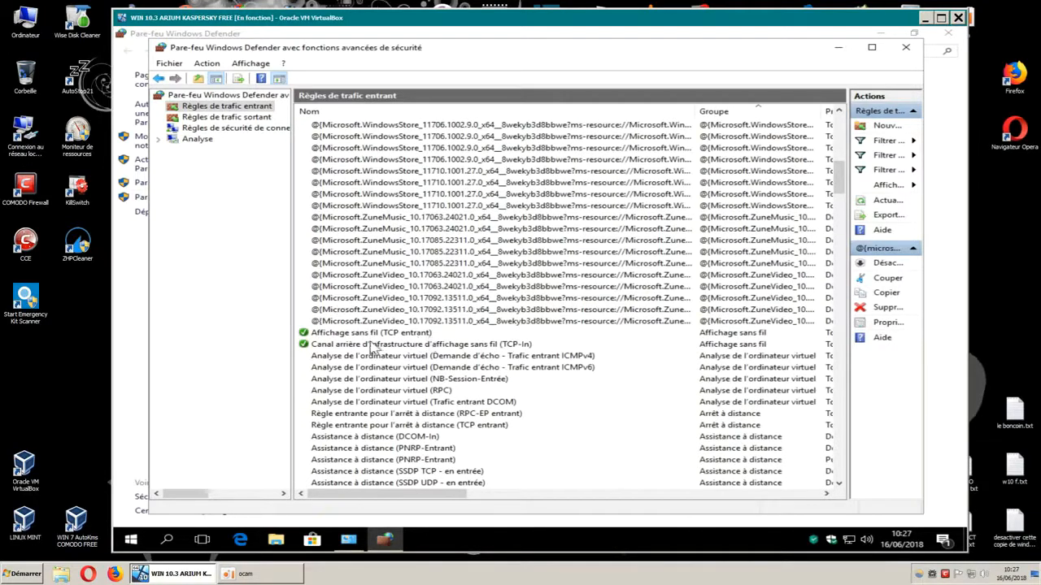
mouse_move(840, 195)
left_mouse_down()
mouse_move(838, 210)
mouse_move(823, 196)
left_mouse_up()
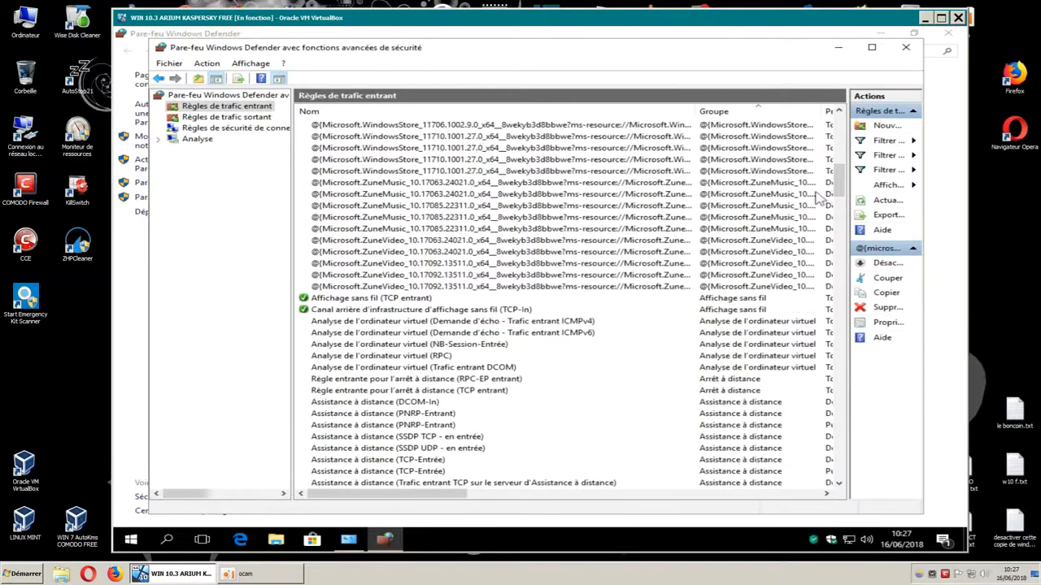
left_click(388, 197)
left_click(392, 205)
left_click(392, 218)
left_click(389, 231)
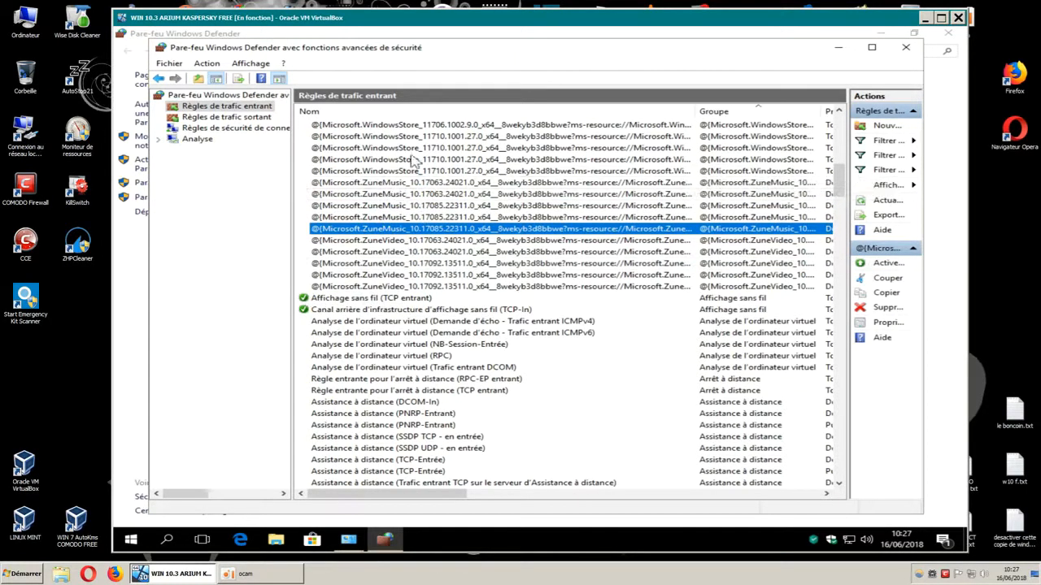
Select all the inbound Microsoft.WindowsStore rules together, both the 11706.1002.9.0 and the 11710.1001.27.0 versions
left_click(840, 112)
left_click(840, 112)
left_click(839, 111)
left_click(840, 111)
left_click(840, 111)
left_click(398, 148)
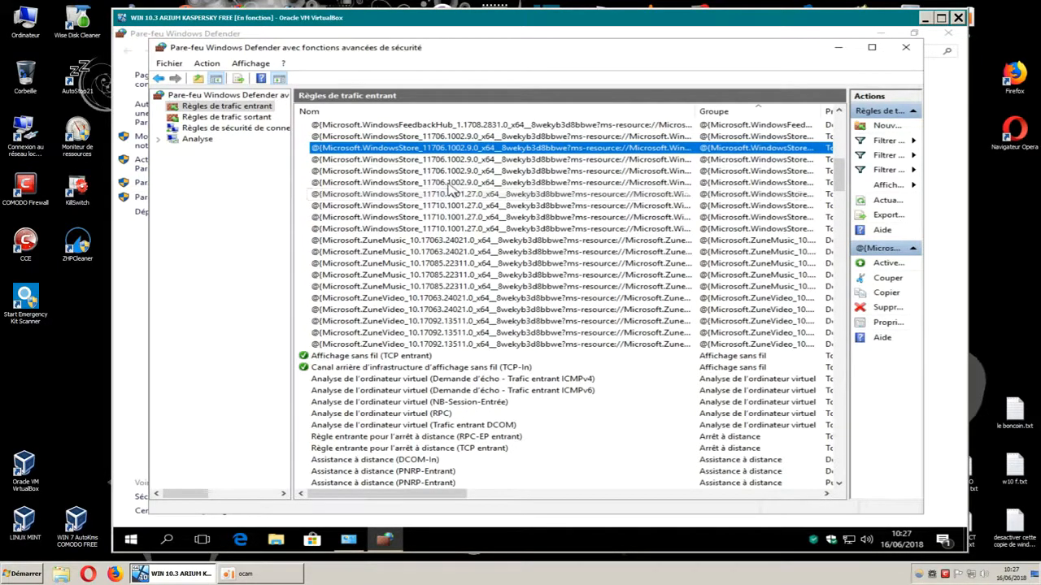
left_click(410, 161, "ctrl")
left_click(410, 173, "ctrl")
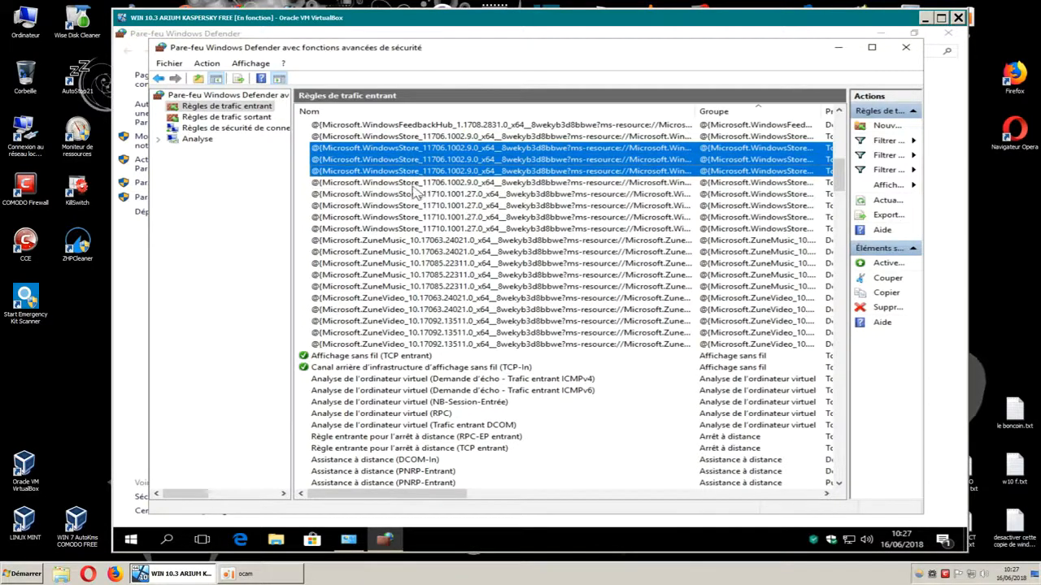
left_click(416, 186, "ctrl")
left_click(416, 197, "ctrl")
left_click(415, 208, "ctrl")
left_click(418, 219, "ctrl")
left_click(420, 230, "ctrl")
left_click(405, 147, "ctrl")
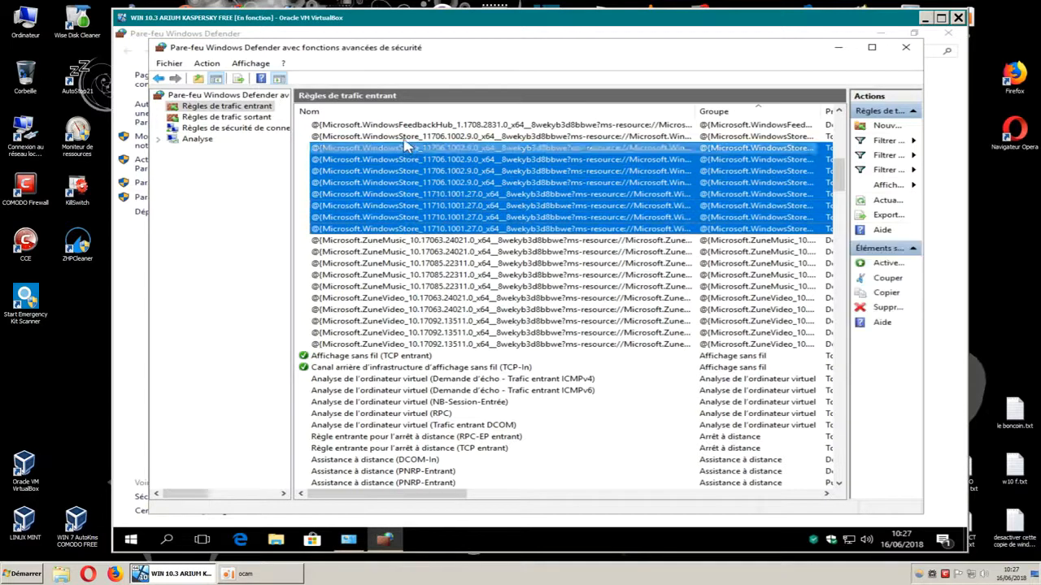
left_click(405, 147, "ctrl")
left_click(403, 138, "ctrl")
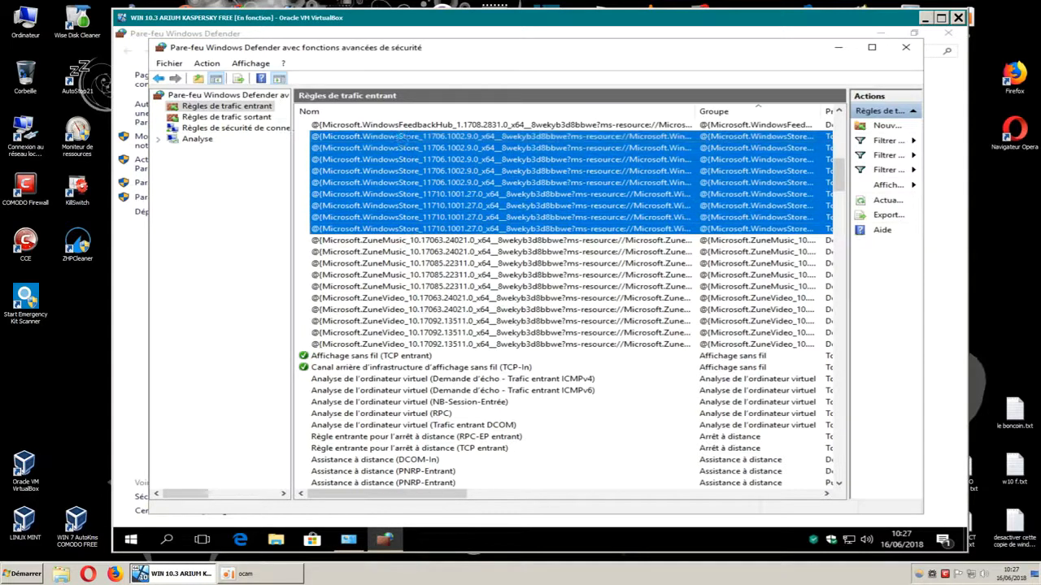
Add all Microsoft.ZuneMusic and Microsoft.ZuneVideo rules to the selection and show the commands available for it
left_click(383, 241, "ctrl")
left_click(394, 253, "ctrl")
left_click(396, 265, "ctrl")
left_click(395, 276, "ctrl")
left_click(395, 287, "ctrl")
left_click(394, 299, "ctrl")
left_click(396, 310, "ctrl")
left_click(397, 322, "ctrl")
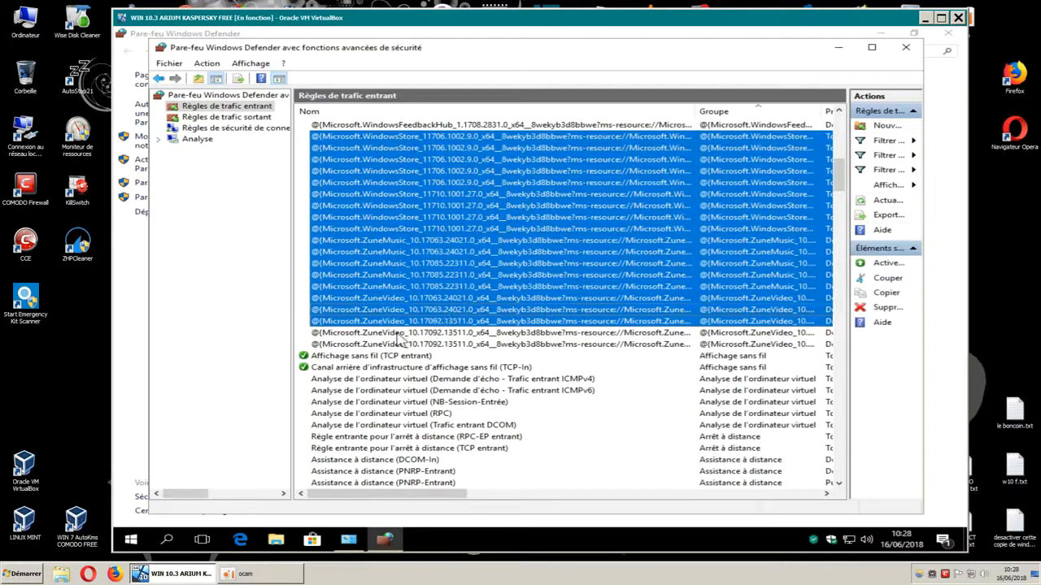
left_click(399, 333, "ctrl")
left_click(427, 345, "ctrl")
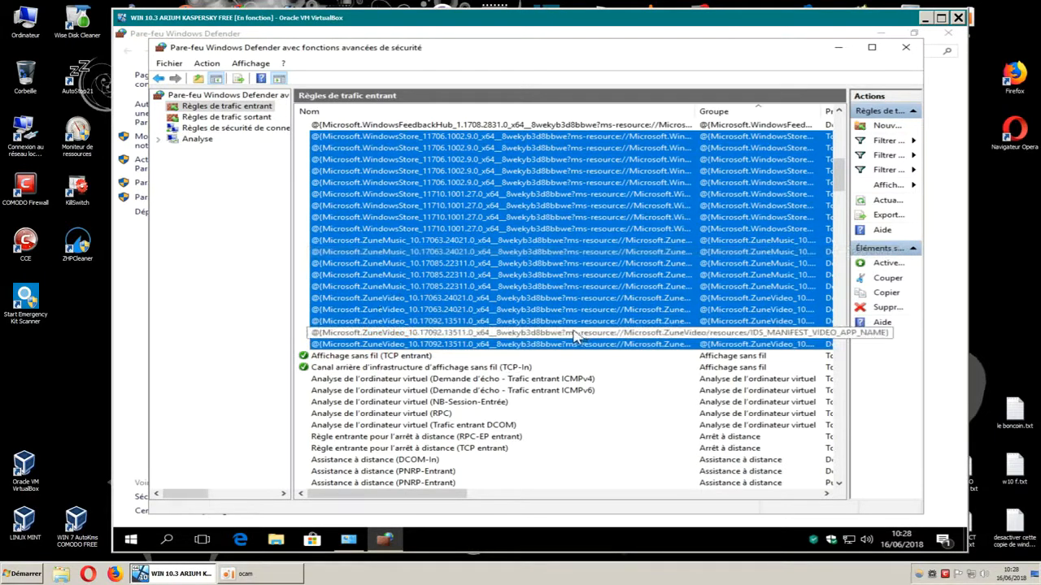
right_click(464, 210)
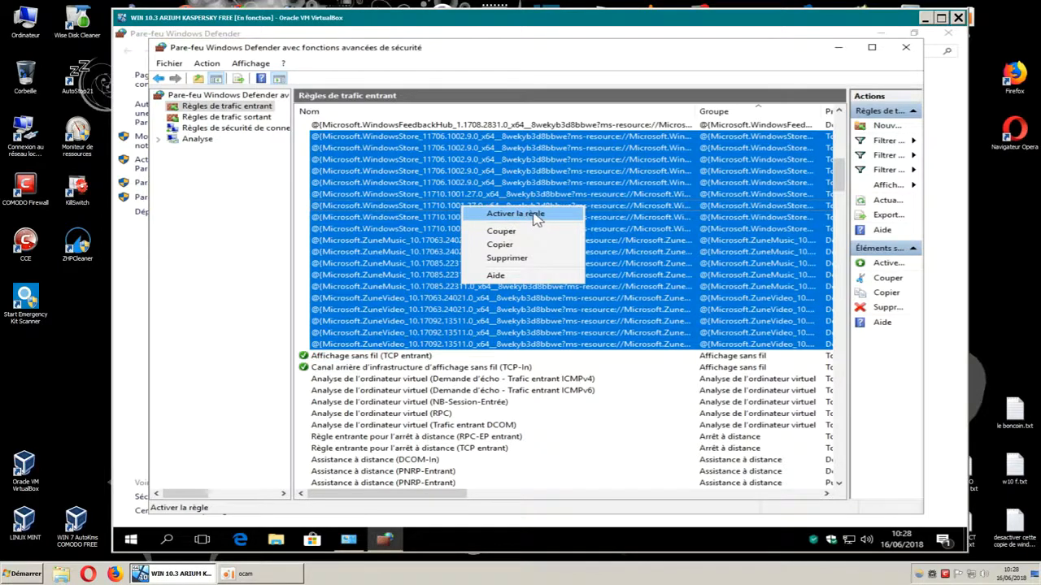
left_click(837, 185)
Narrow the console tree pane and sort the inbound rules by the Action column
left_click_drag(838, 186, 837, 234)
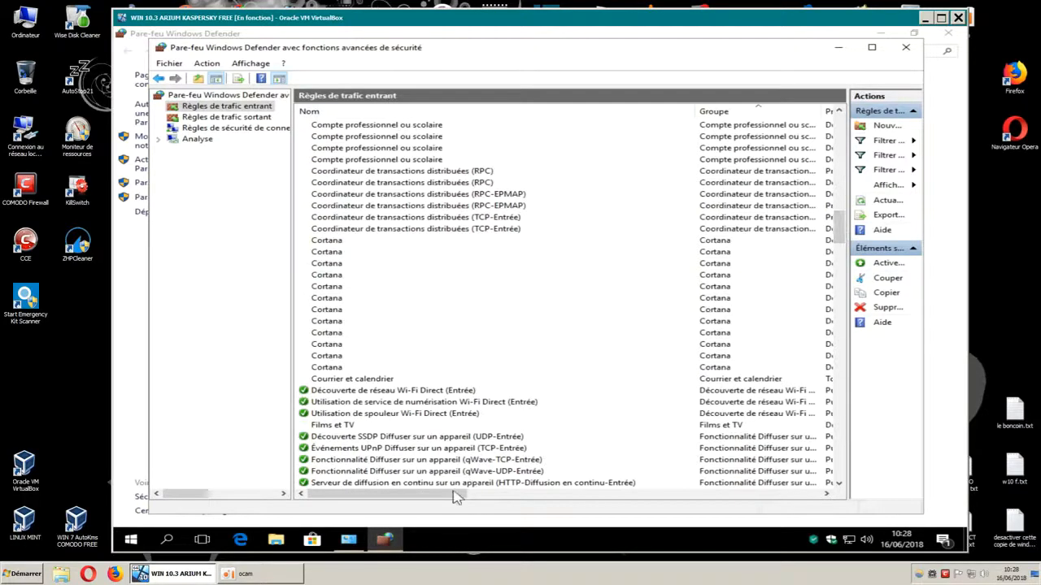
left_click_drag(291, 348, 259, 348)
left_click_drag(443, 493, 558, 501)
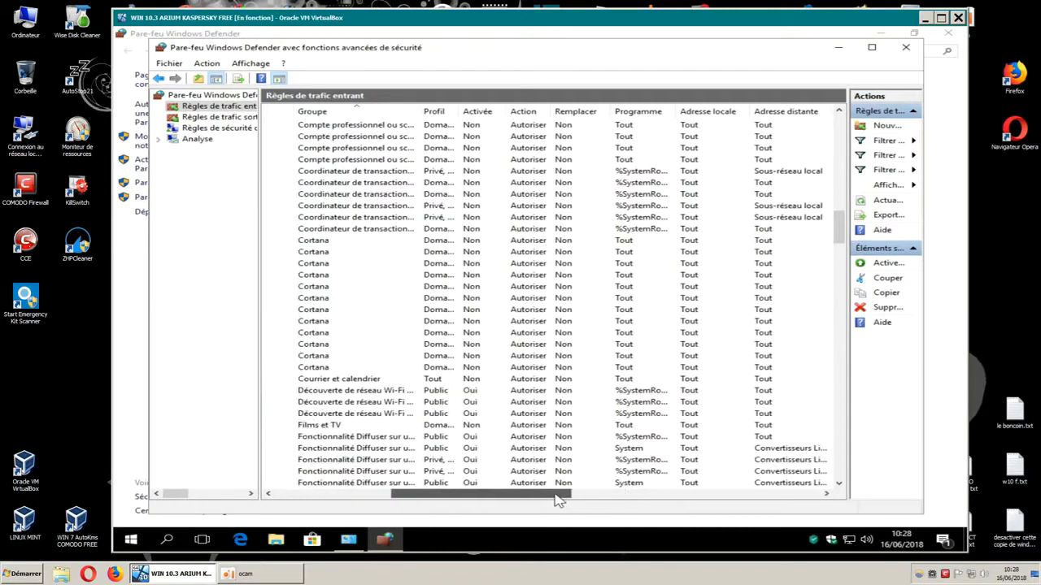
left_click(525, 111)
left_click_drag(545, 488, 345, 496)
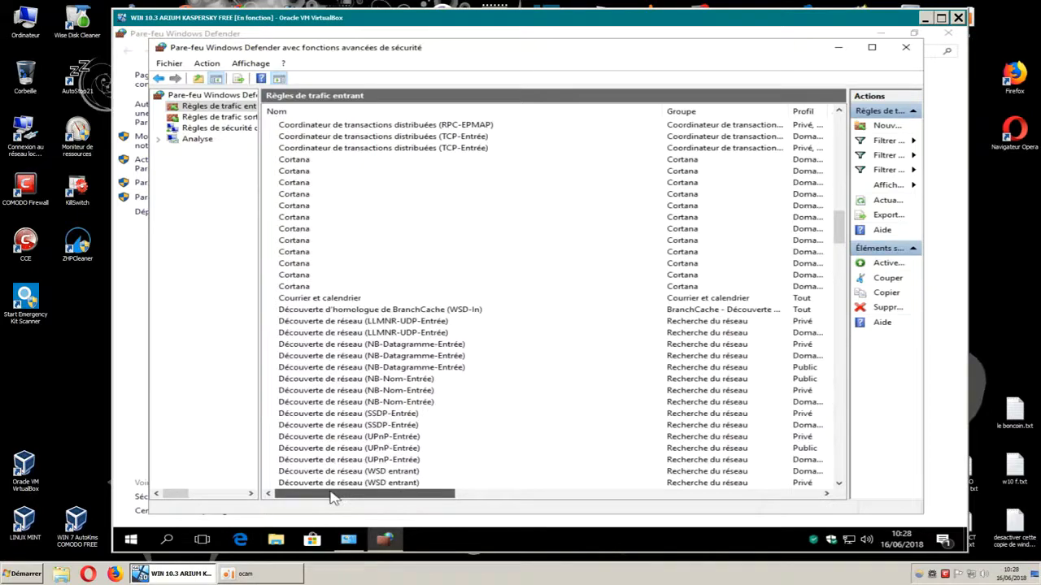
Sort the inbound rules by the Activée column so that enabled and disabled rules are grouped
left_click_drag(839, 239, 838, 277)
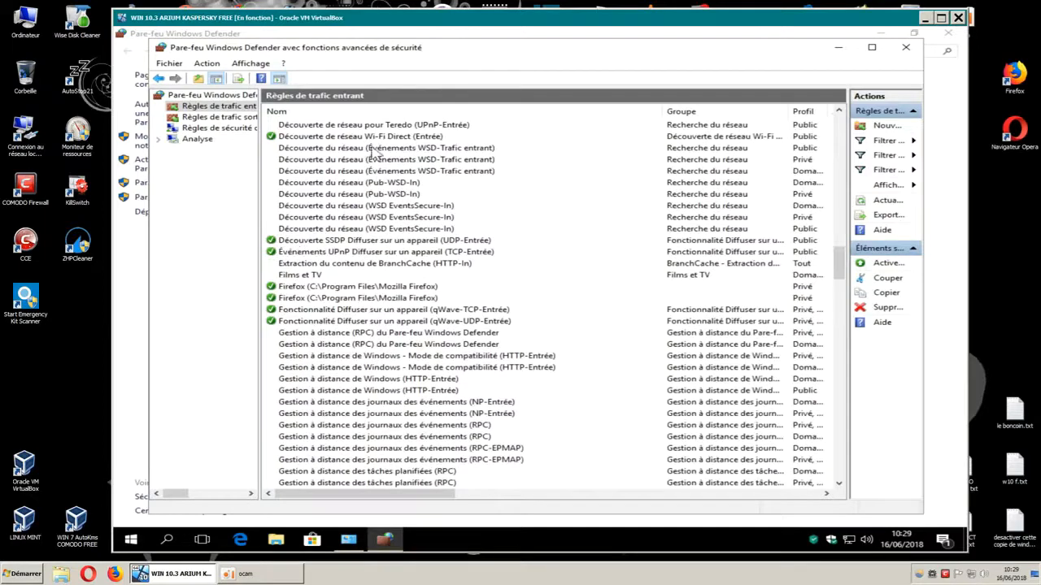
left_click_drag(452, 491, 369, 486)
left_click_drag(418, 498, 515, 495)
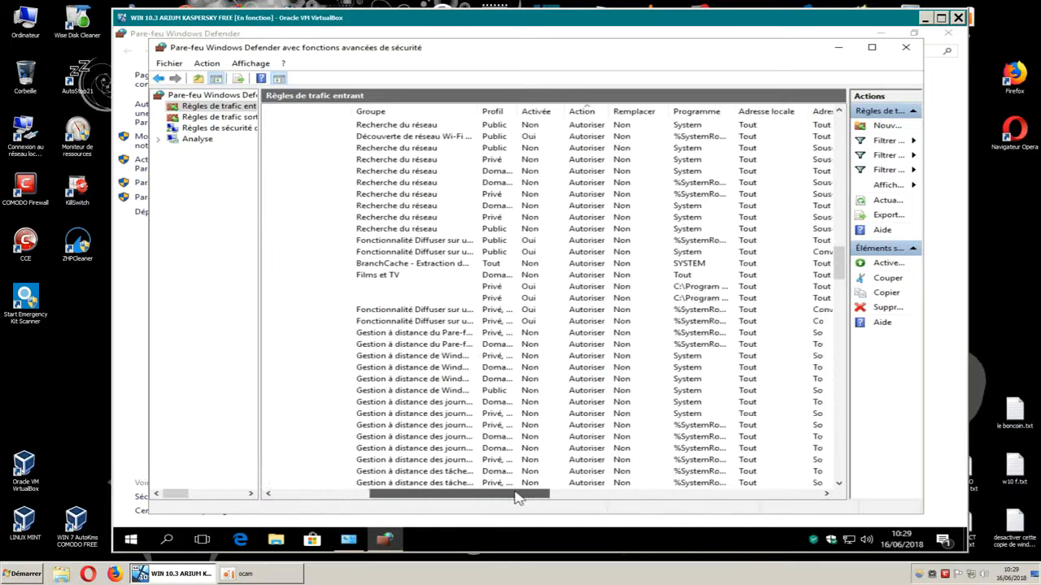
left_click(543, 117)
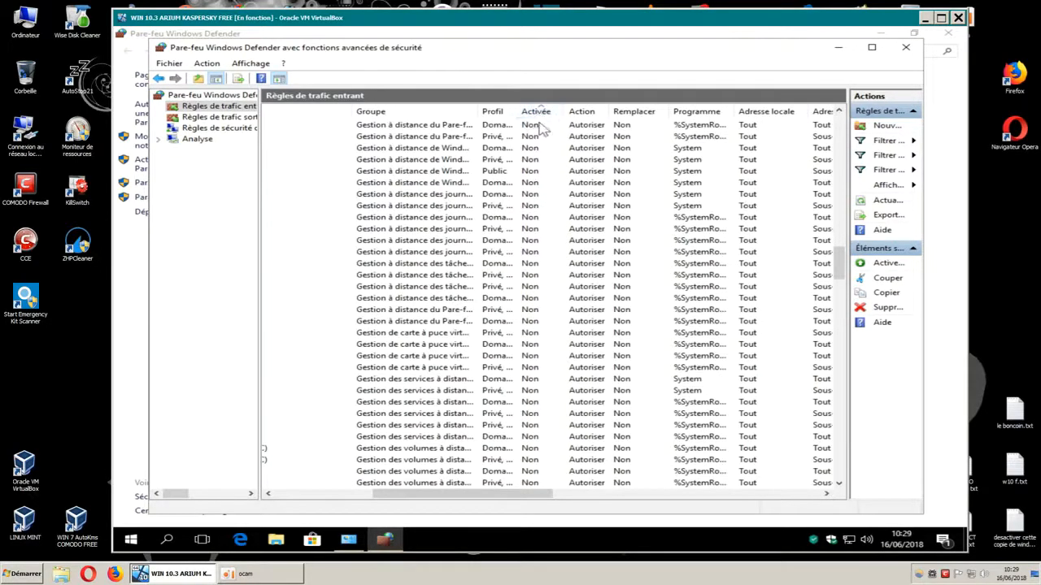
mouse_move(448, 495)
left_mouse_down()
mouse_move(530, 495)
mouse_move(439, 496)
left_mouse_up()
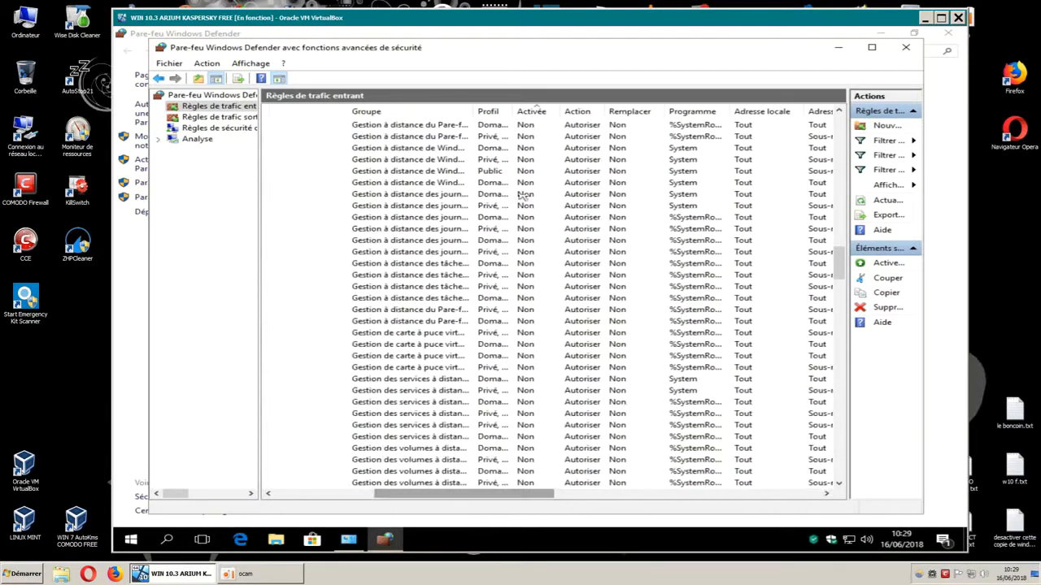
left_click_drag(506, 498, 336, 497)
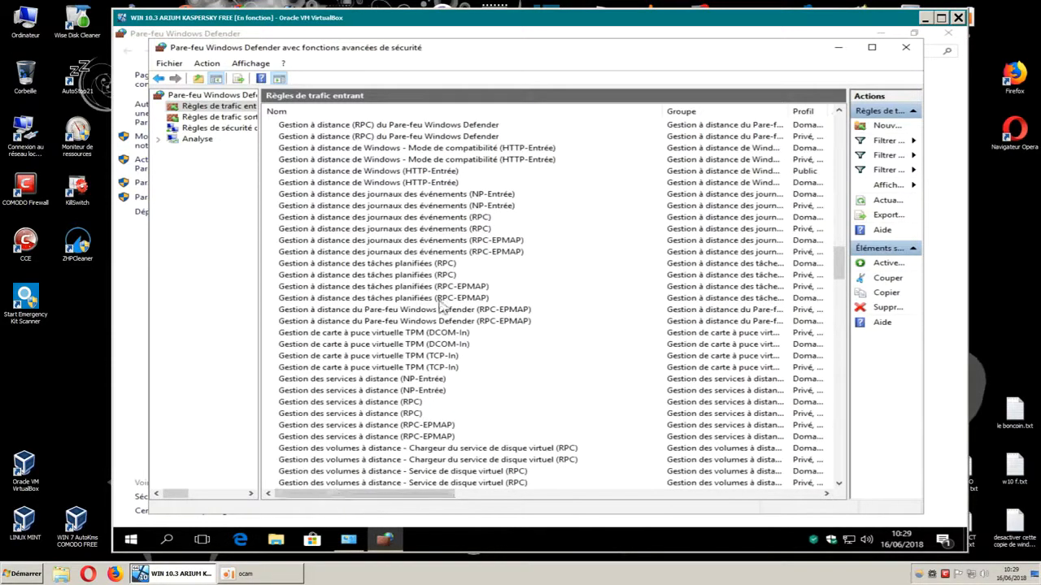
Find where the enabled inbound rules begin and go through the Xbox rules just before them
left_click_drag(839, 261, 841, 195)
left_click_drag(859, 336, 835, 434)
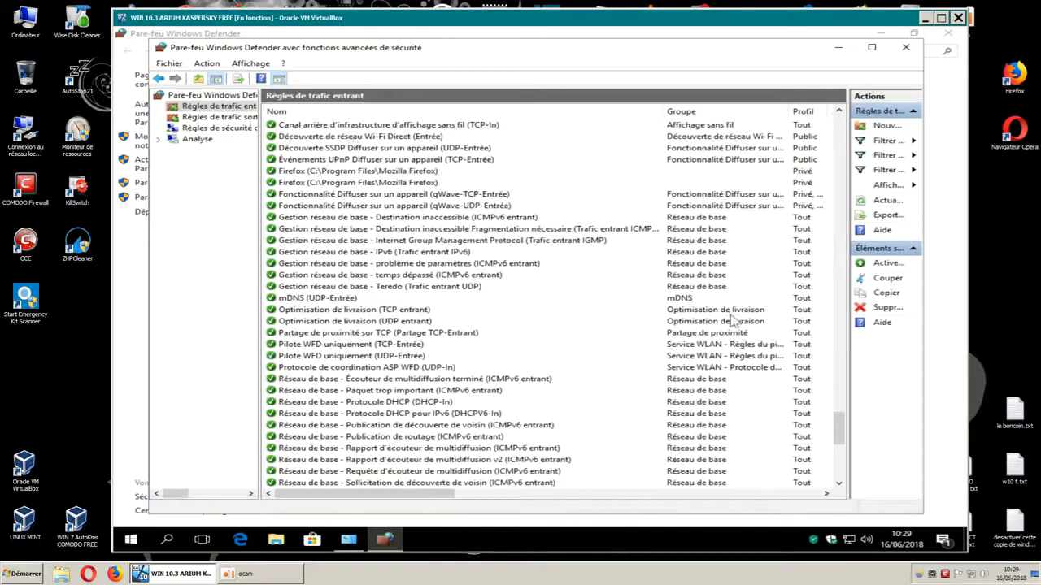
left_click(839, 111)
left_click(838, 112)
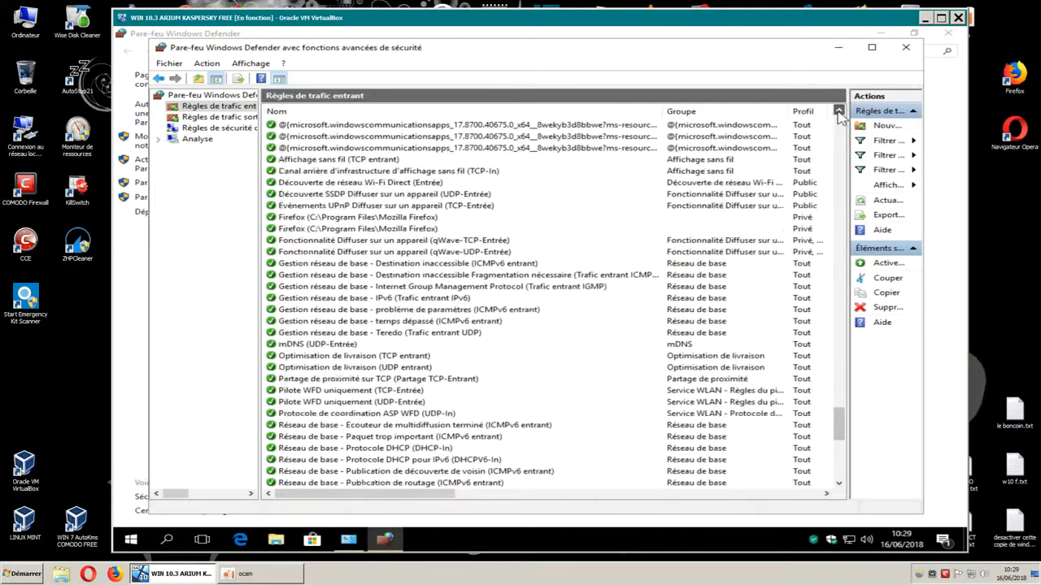
left_click(838, 112)
left_click(838, 111)
left_click(838, 111)
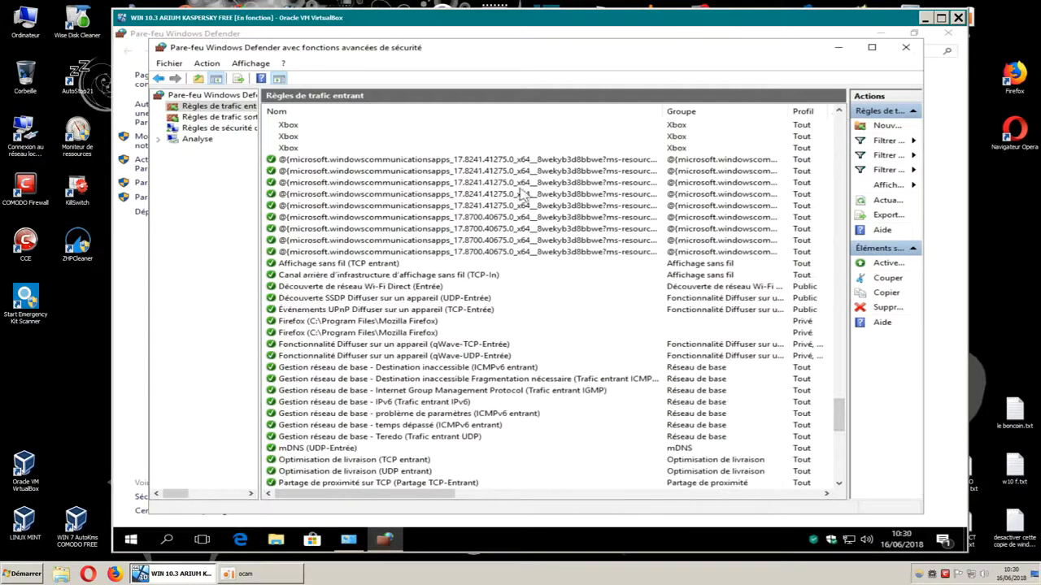
scroll(325, 211, "up", 2)
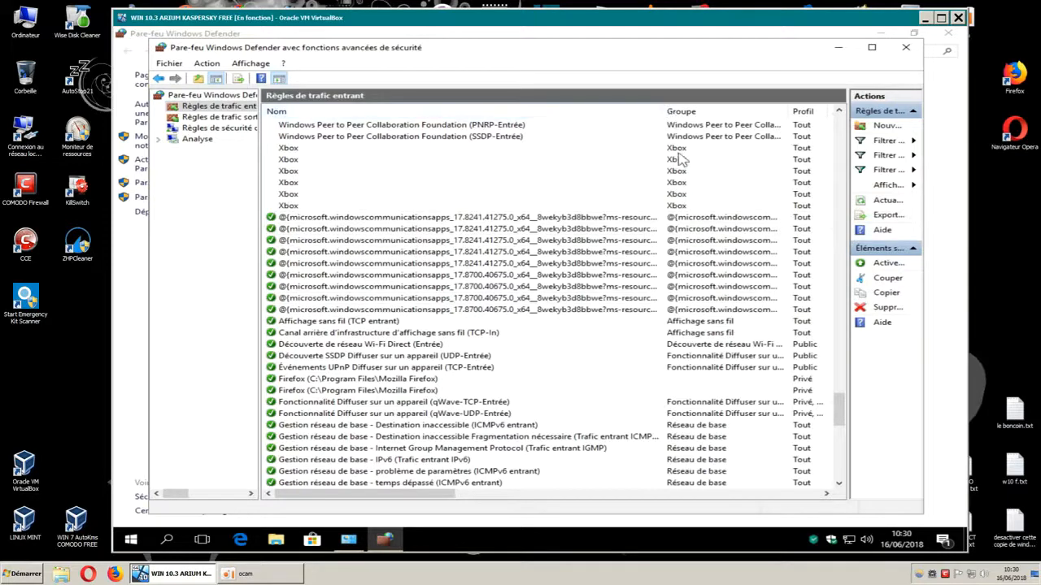
left_click(297, 149)
left_click(296, 160)
left_click(296, 172)
left_click(296, 184)
left_click(297, 194)
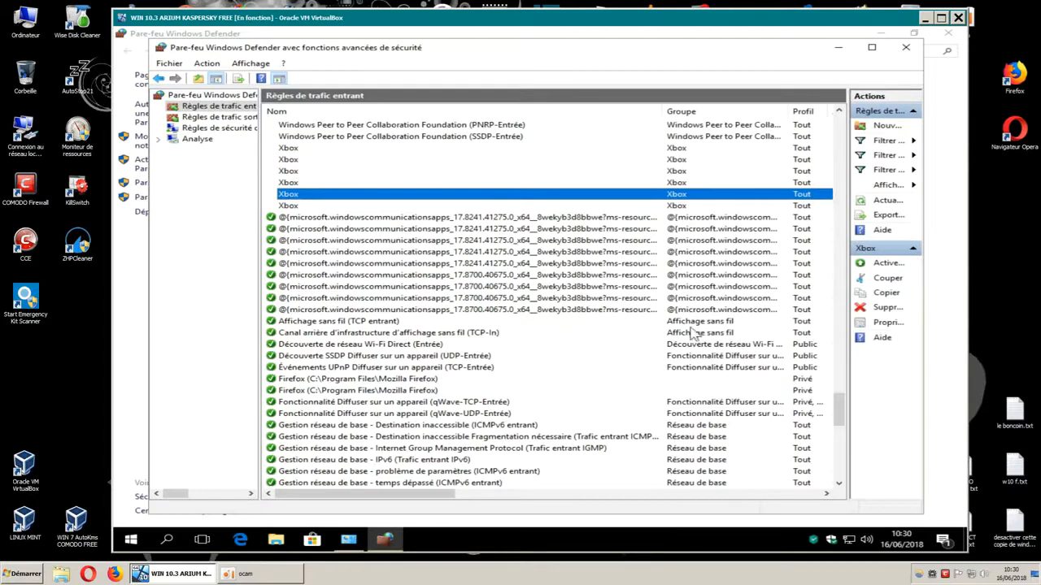
Review the enabled inbound rules from the microsoft.windowscommunicationsapps entries down to the first Se connecter rule
left_click_drag(841, 398, 841, 429)
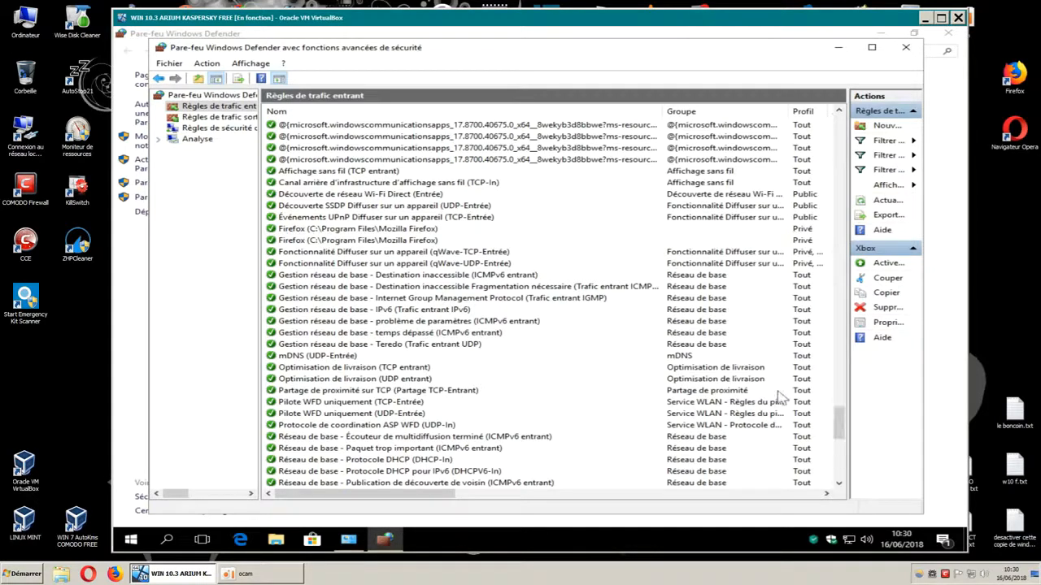
left_click(420, 137)
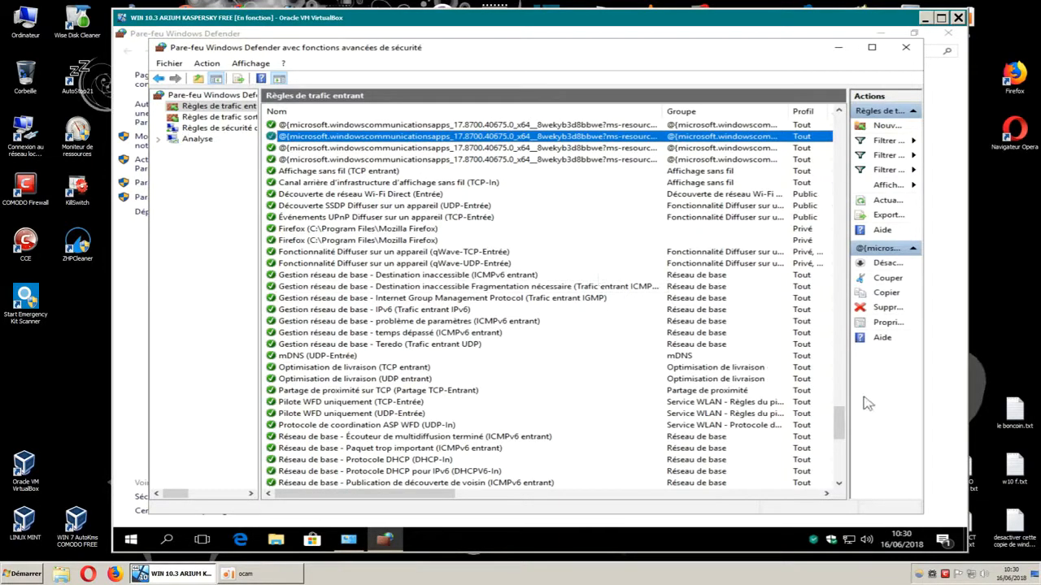
left_click_drag(840, 419, 840, 417)
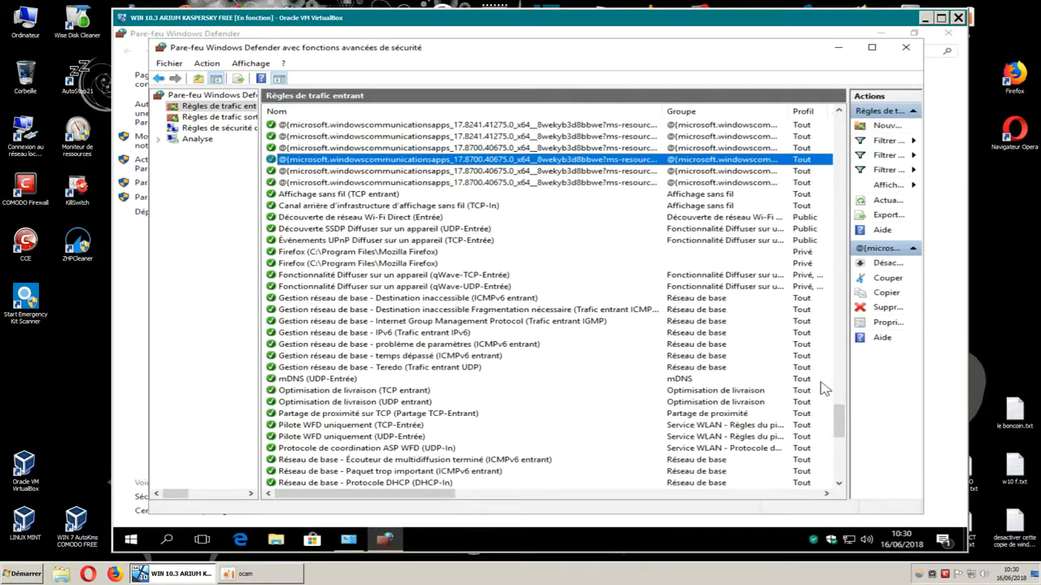
left_click_drag(841, 420, 846, 456)
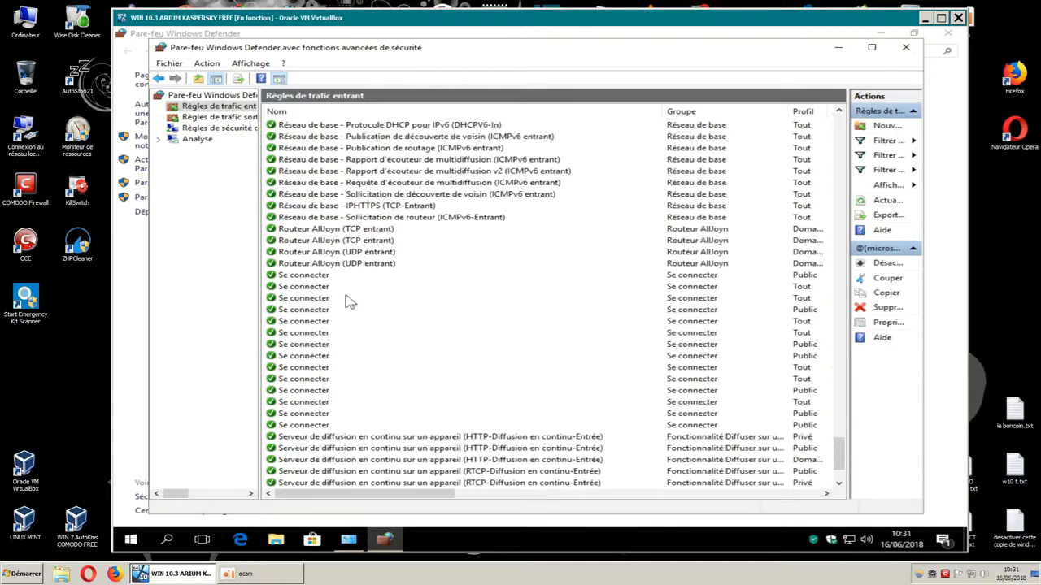
left_click(309, 278)
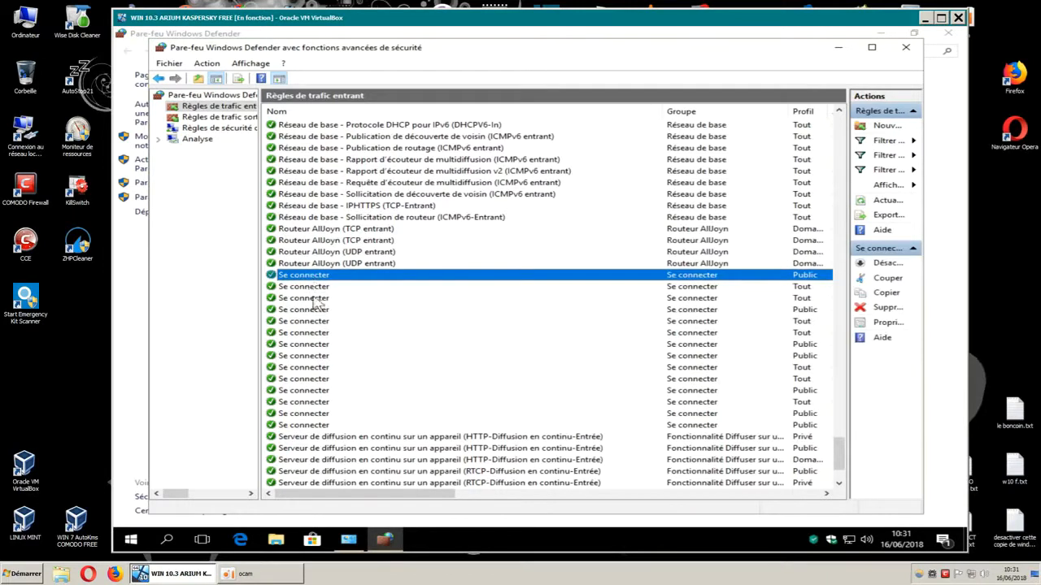
Select all the consecutive Se connecter inbound rules and disable them together
left_click(315, 289, "shift")
left_click(314, 299, "shift")
left_click(314, 310, "shift")
left_click(315, 321, "shift")
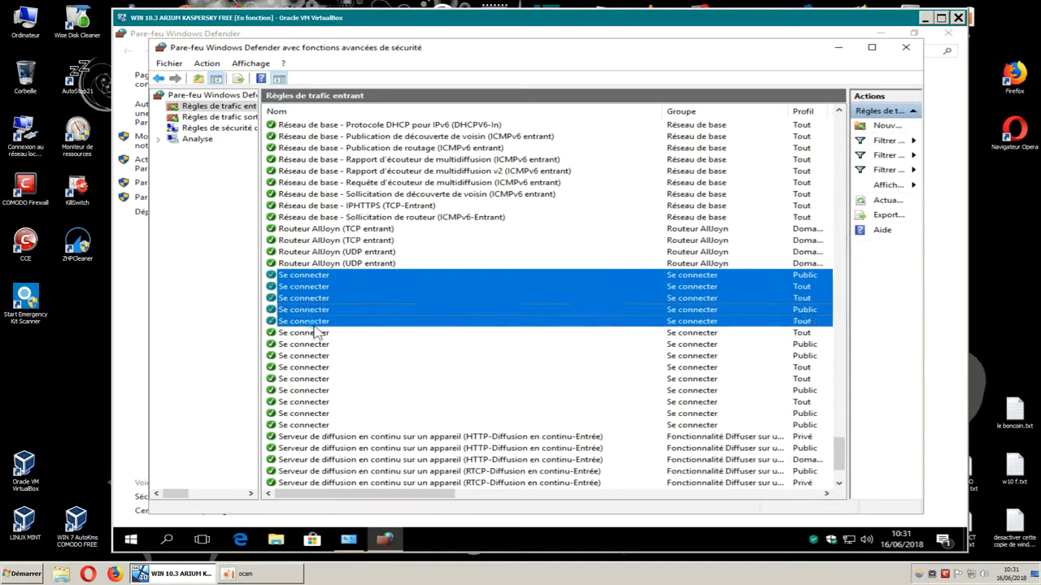
left_click(317, 332, "shift")
left_click(316, 343, "shift")
left_click(317, 355, "shift")
left_click(316, 368, "shift")
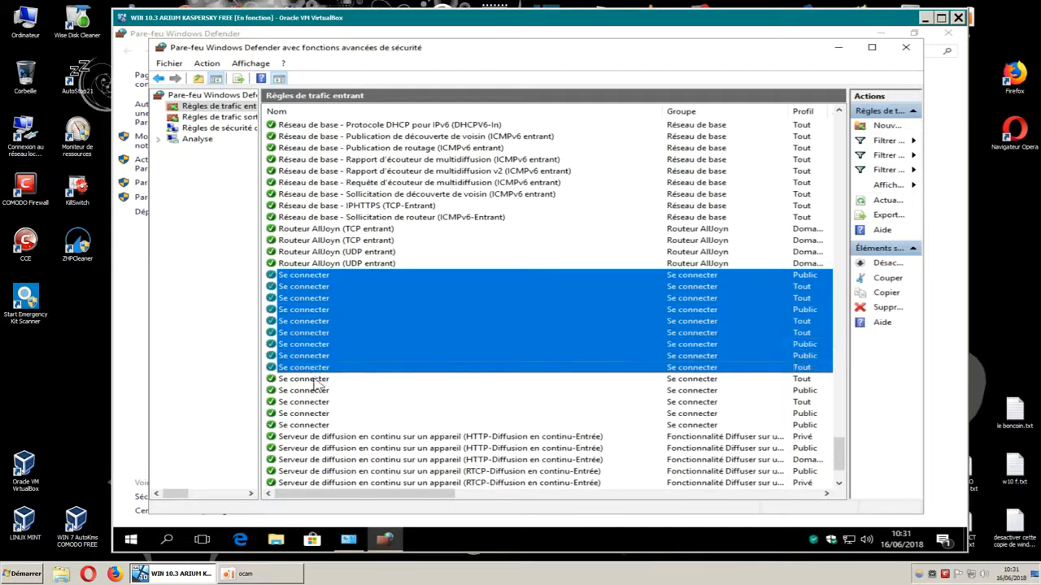
left_click(316, 379, "shift")
left_click(316, 390, "shift")
left_click(316, 401, "shift")
left_click(316, 413, "shift")
left_click(317, 426, "shift")
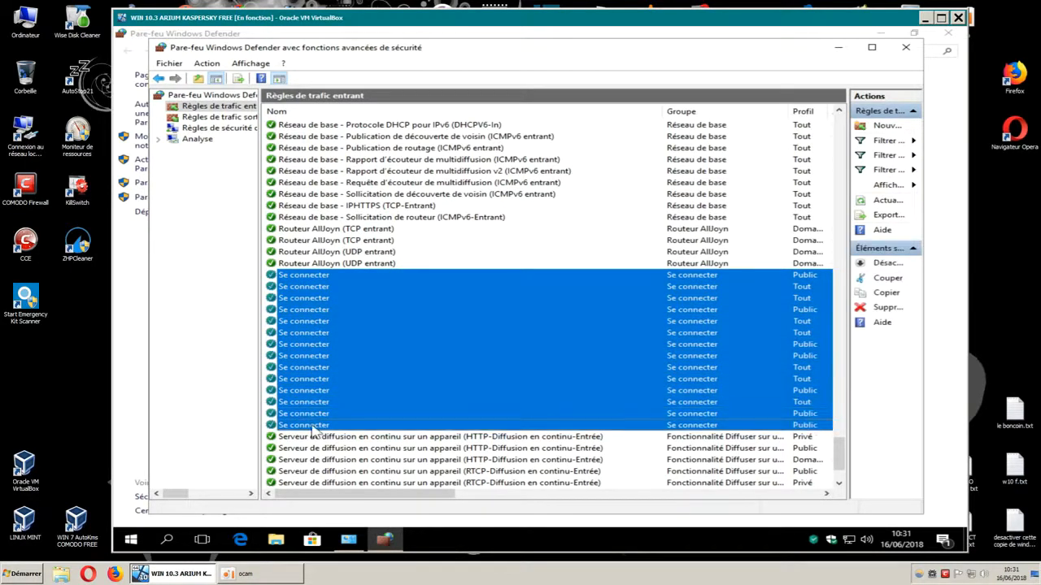
right_click(328, 378)
left_click(355, 383)
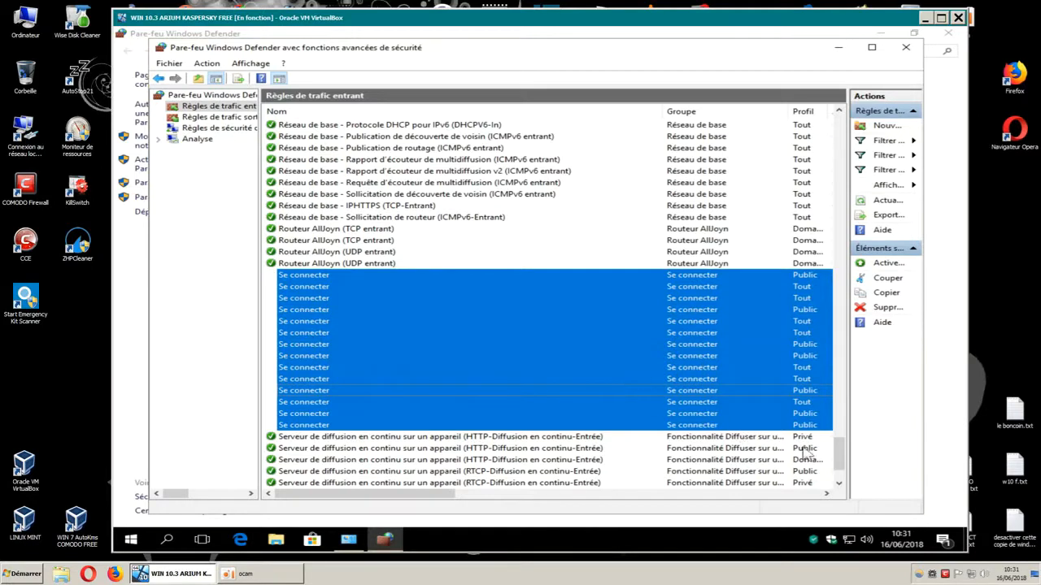
left_click_drag(842, 457, 841, 468)
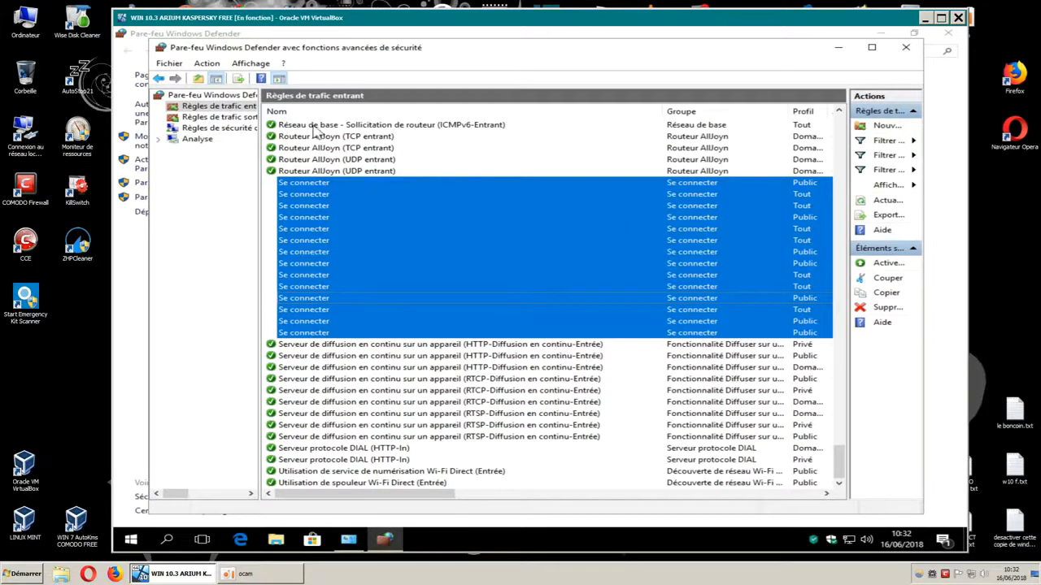
Show the outbound rules and sort them by the Action column, reversing the order so the Xbox TCUI rules come first
left_click_drag(261, 122, 307, 134)
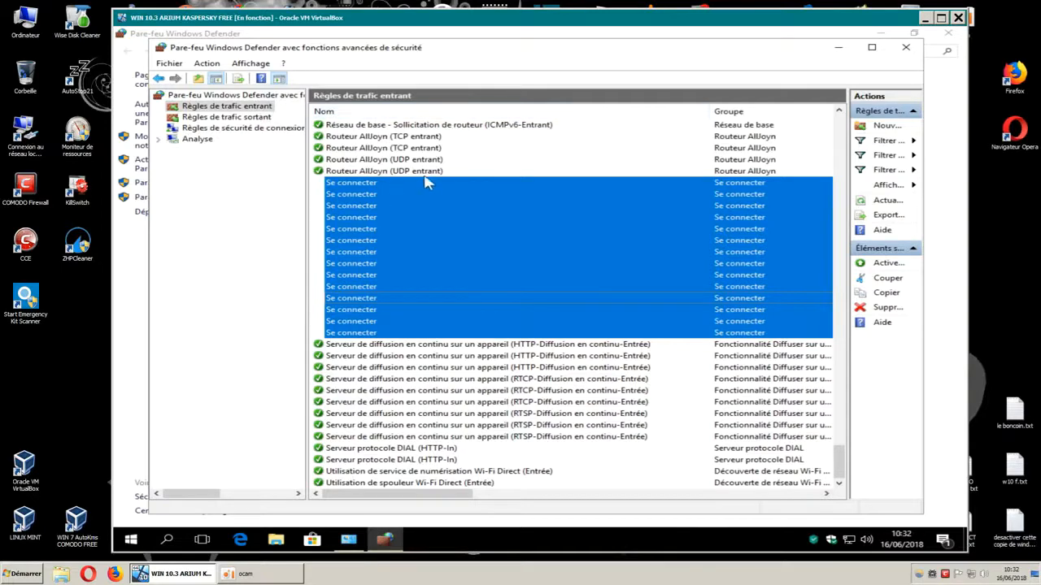
left_click(260, 119)
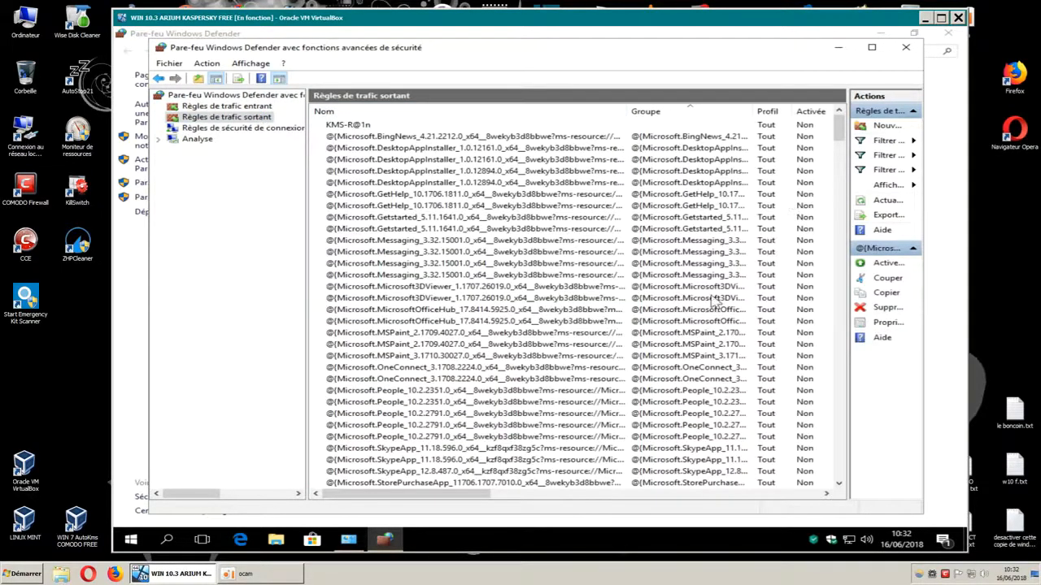
left_click_drag(483, 493, 512, 495)
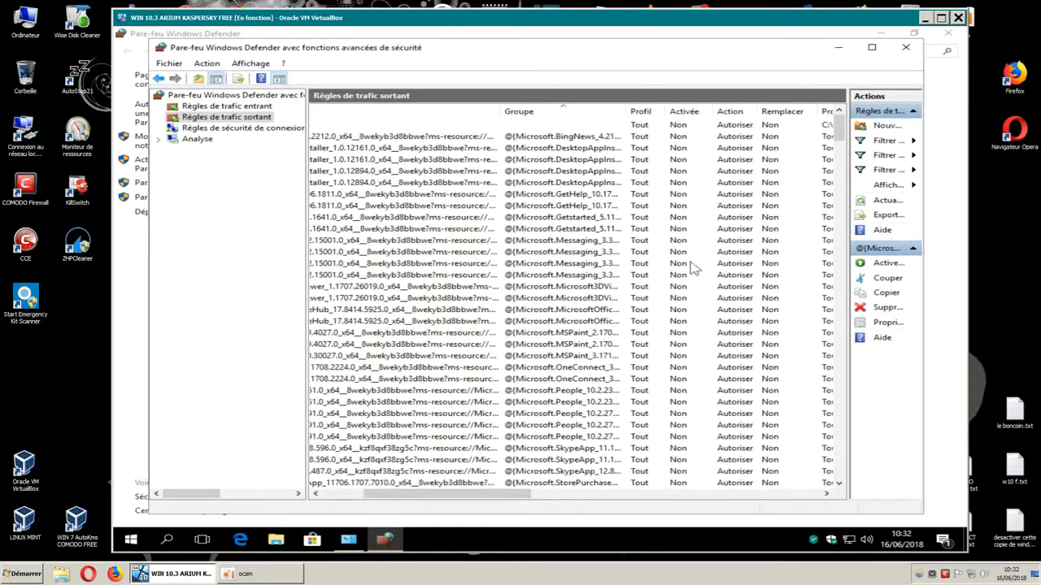
left_click(735, 113)
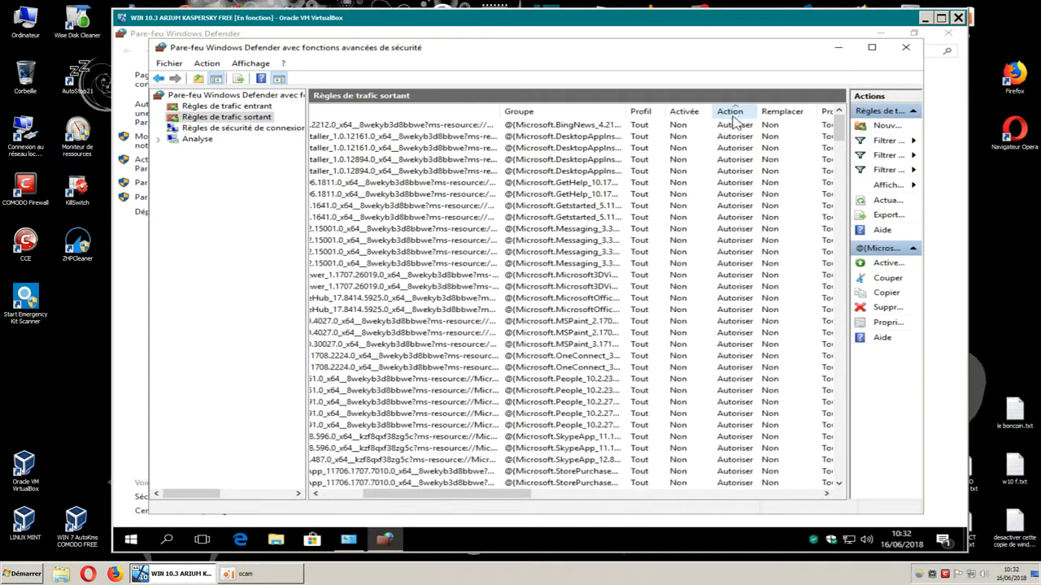
left_click_drag(488, 498, 322, 500)
left_click_drag(307, 421, 274, 419)
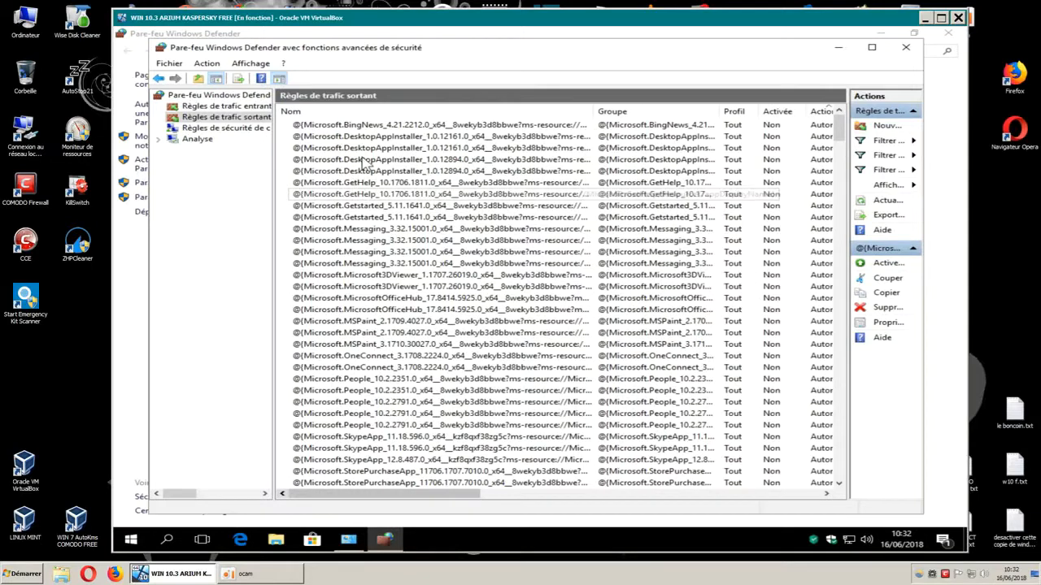
left_click(820, 113)
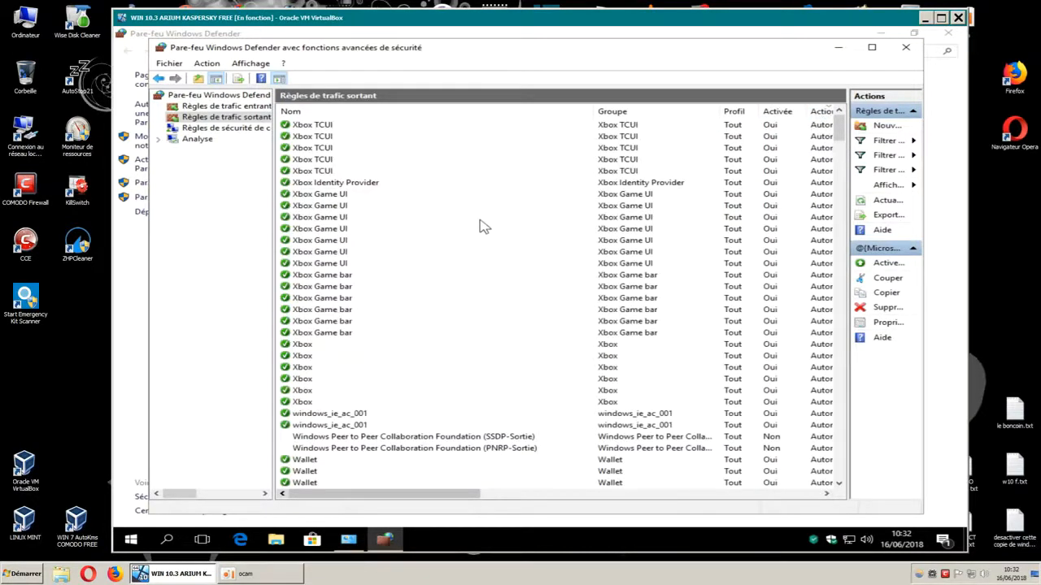
mouse_move(839, 134)
left_mouse_down()
mouse_move(840, 147)
mouse_move(839, 118)
left_mouse_up()
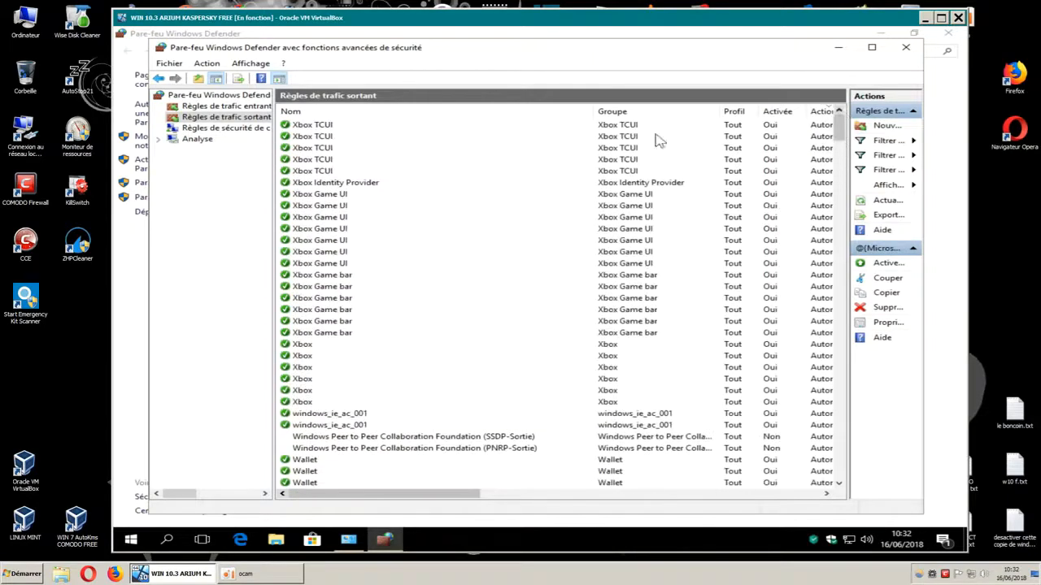
Disable all the Xbox TCUI, Xbox Identity Provider, Xbox Game UI and Xbox Game bar outbound rules at once
left_click(322, 126)
left_click(325, 139, "shift")
left_click(326, 149, "shift")
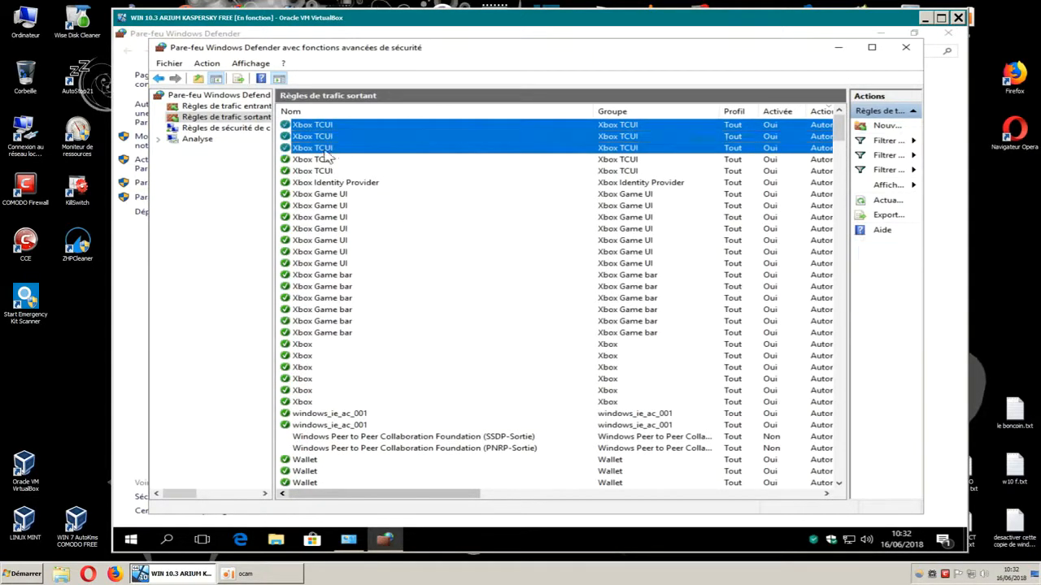
left_click(327, 160, "shift")
left_click(330, 172, "shift")
left_click(337, 183, "shift")
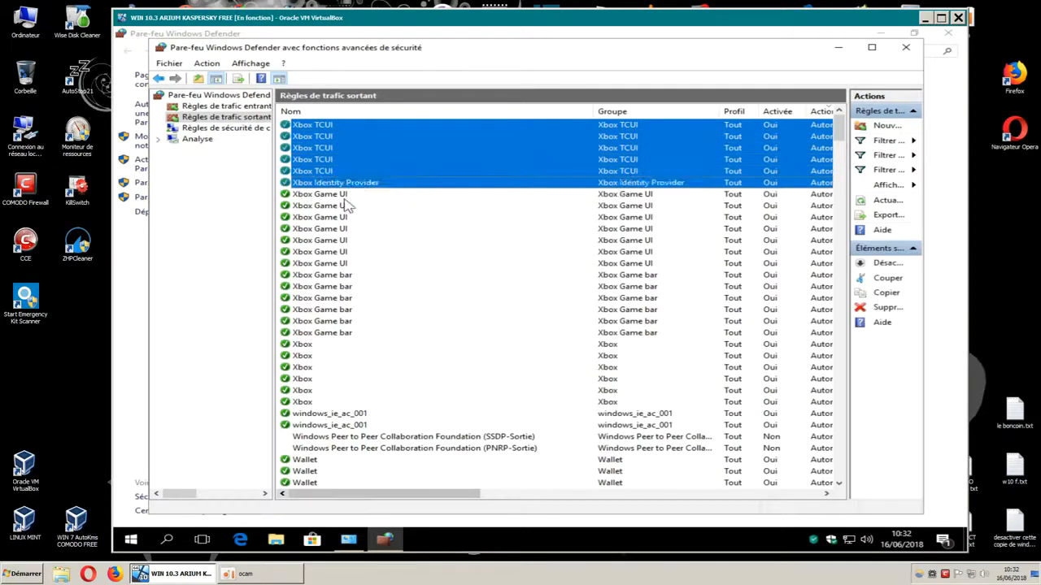
left_click(345, 206, "shift")
left_click(338, 217, "shift")
left_click(341, 229, "shift")
left_click(342, 250, "shift")
left_click(343, 262, "shift")
left_click(343, 275, "shift")
left_click(342, 287, "shift")
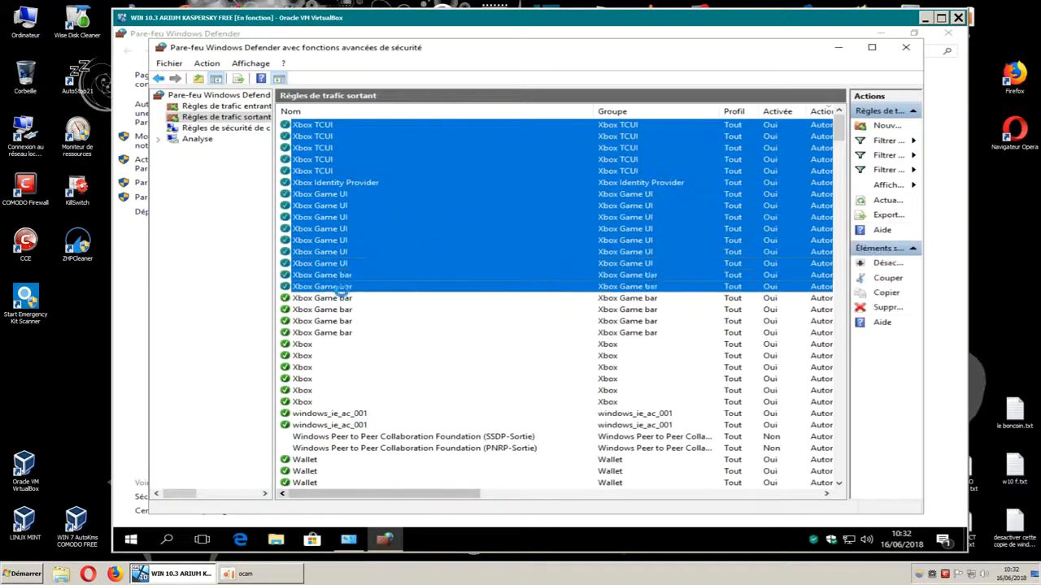
left_click(342, 298, "shift")
left_click(343, 309, "shift")
left_click(342, 322, "shift")
left_click(343, 332, "shift")
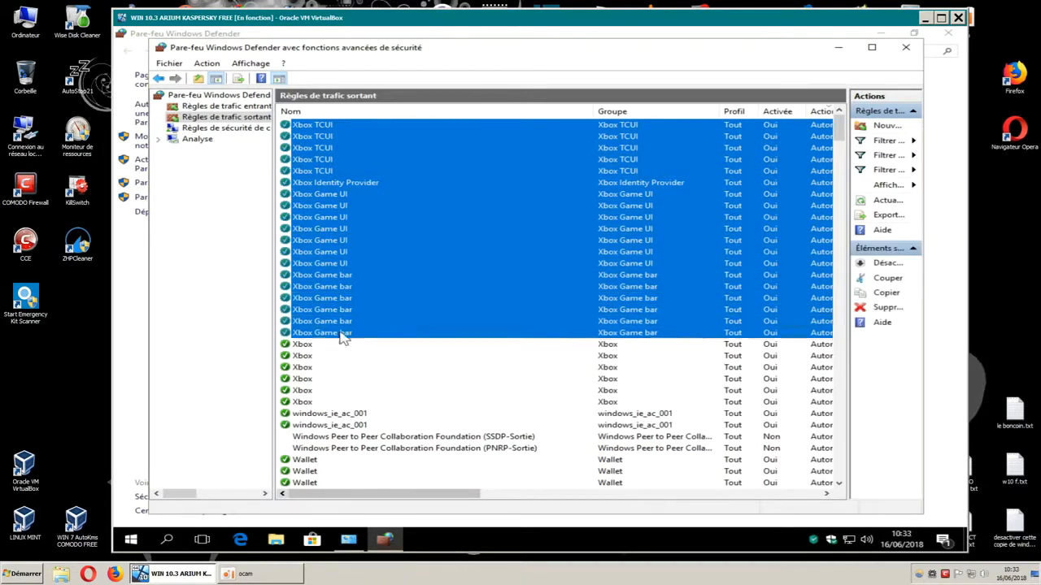
right_click(342, 335)
left_click(376, 340)
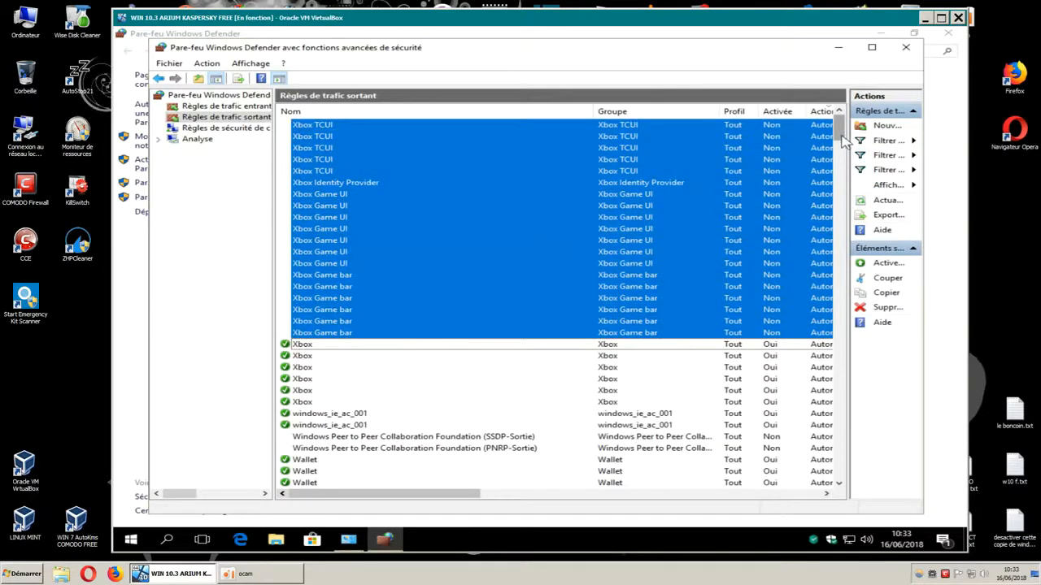
Select the six outbound rules named Xbox below the Xbox Game bar rules and disable them
scroll(845, 143, "down", 2)
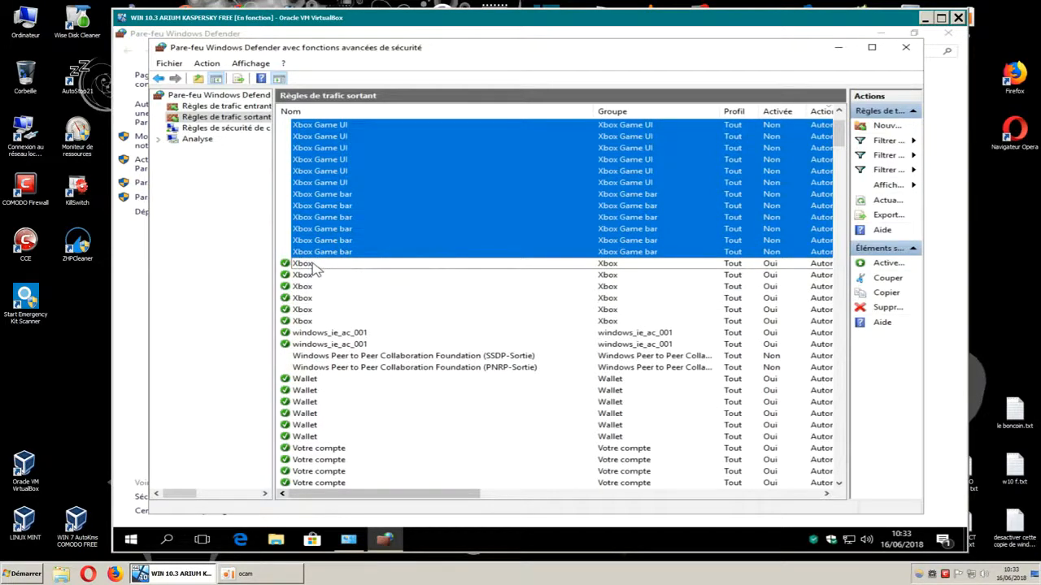
left_click(316, 265)
left_click(309, 276, "ctrl")
left_click(313, 287, "ctrl")
left_click(310, 299, "ctrl")
left_click(308, 311, "ctrl")
left_click(313, 322, "ctrl")
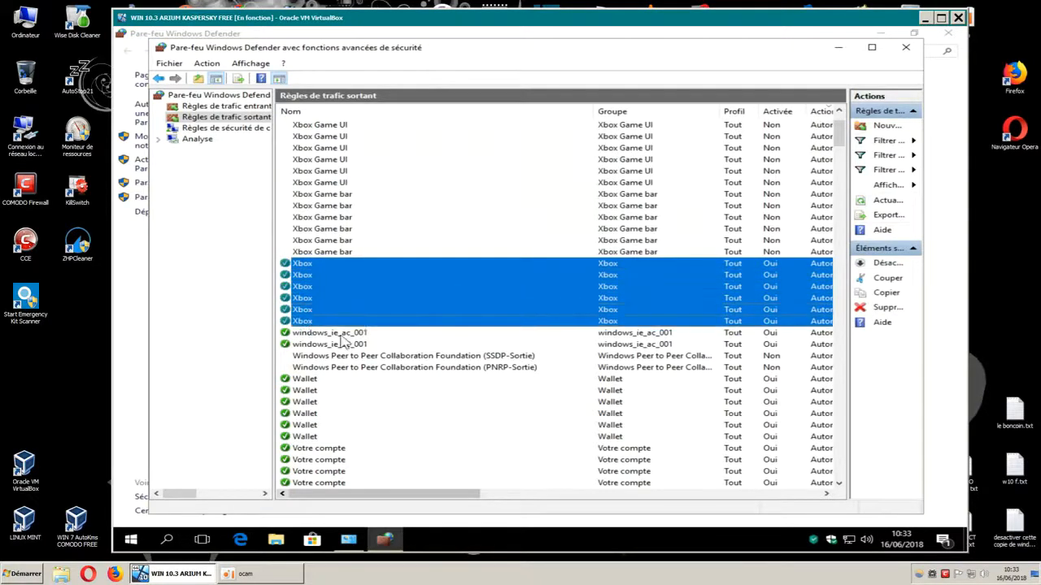
right_click(323, 322)
left_click(360, 326)
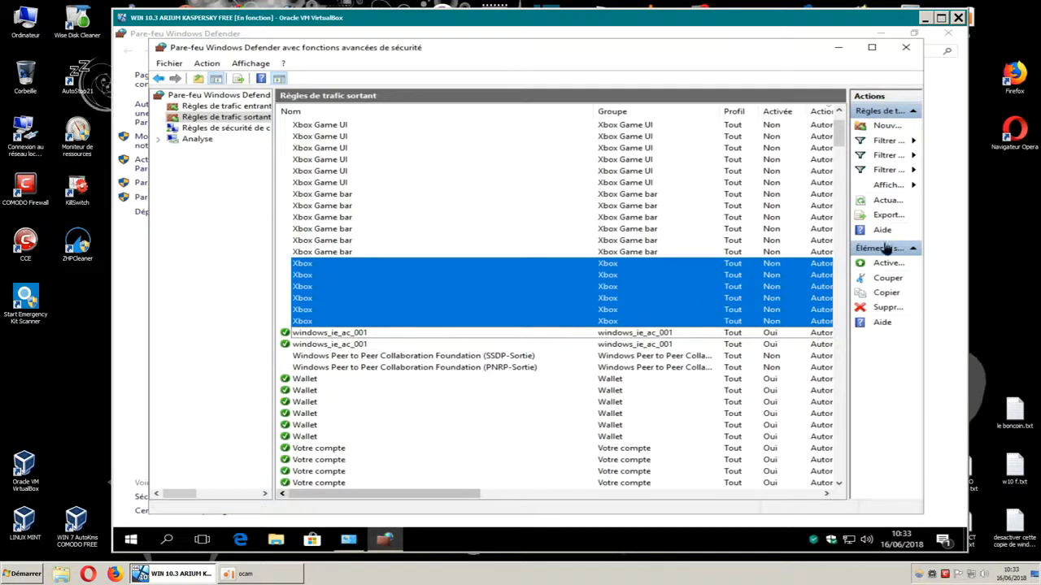
Minimize the firewall windows to clear the desktop and shift the virtual machine window slightly up and to the left
left_click(838, 47)
left_click(884, 33)
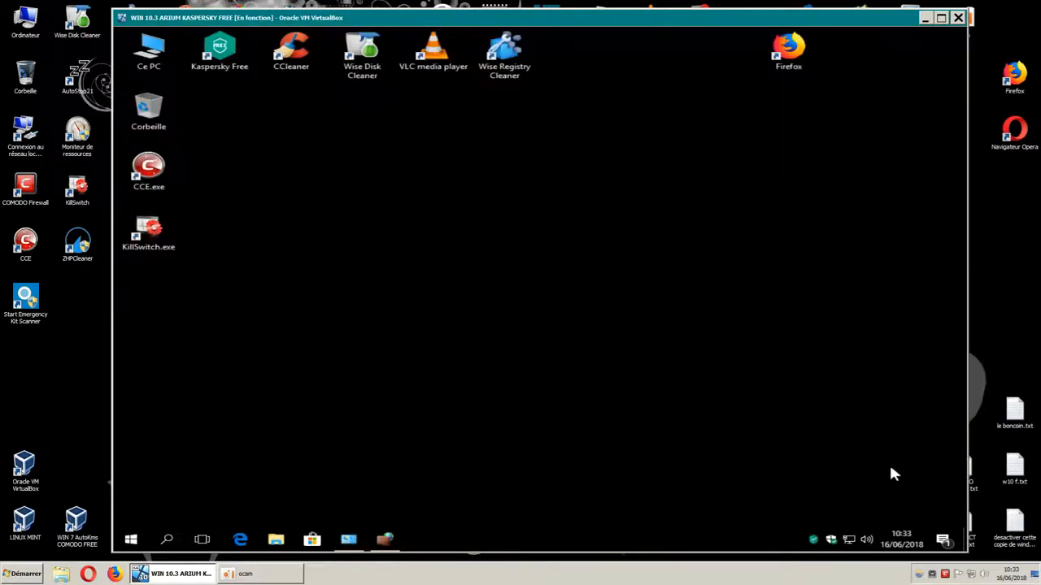
left_click_drag(721, 17, 704, 22)
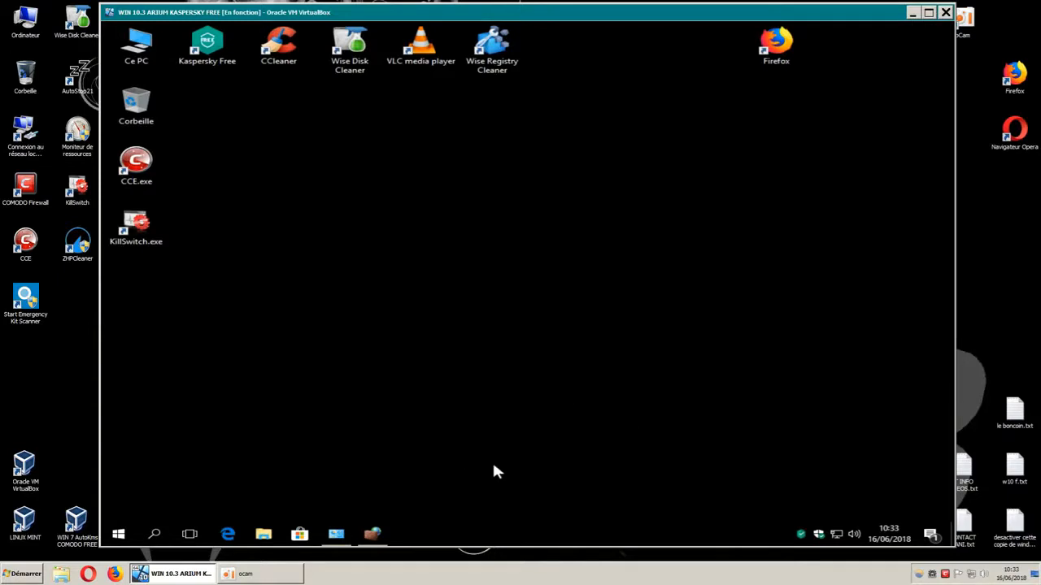
left_click(372, 533)
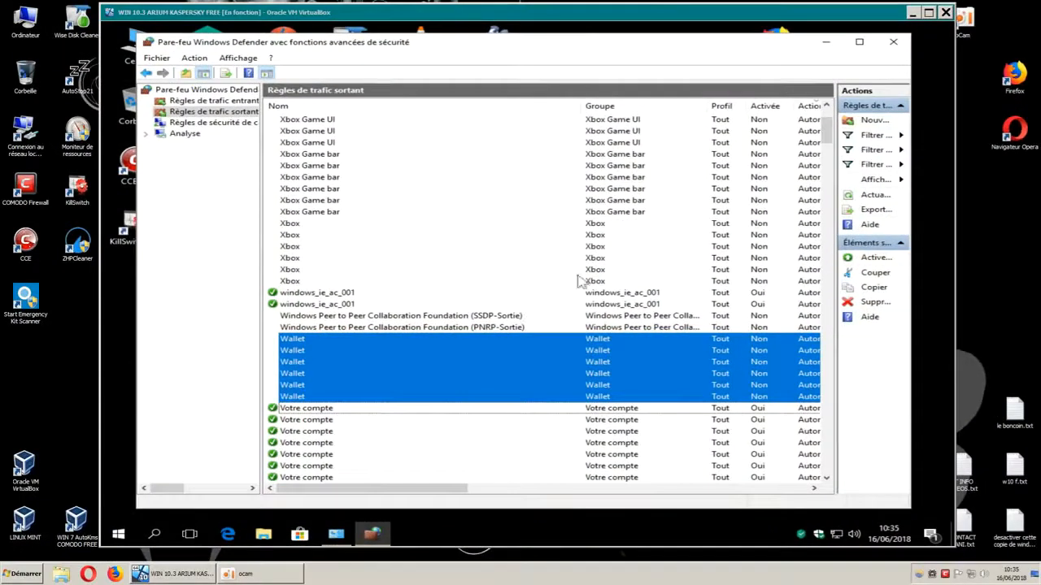
left_click(830, 47)
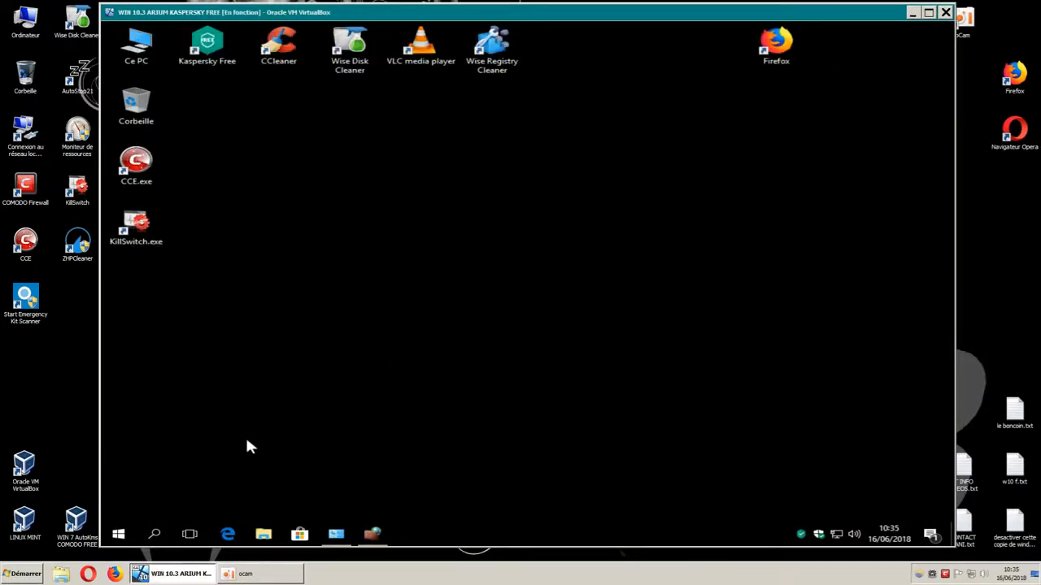
Open Programmes et fonctionnalités from the Panneau de configuration
left_click(117, 534)
mouse_move(326, 303)
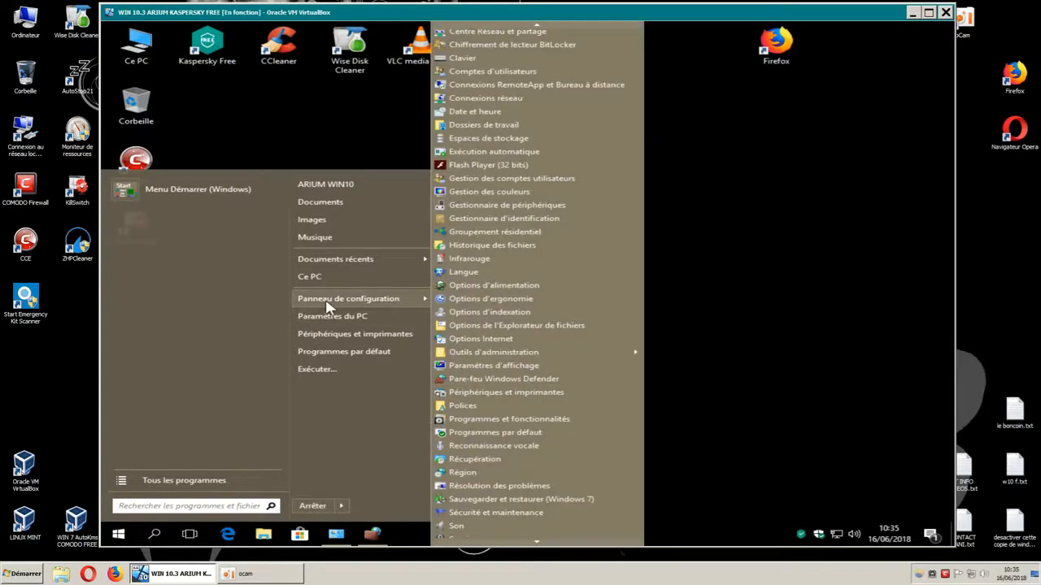
left_click(510, 418)
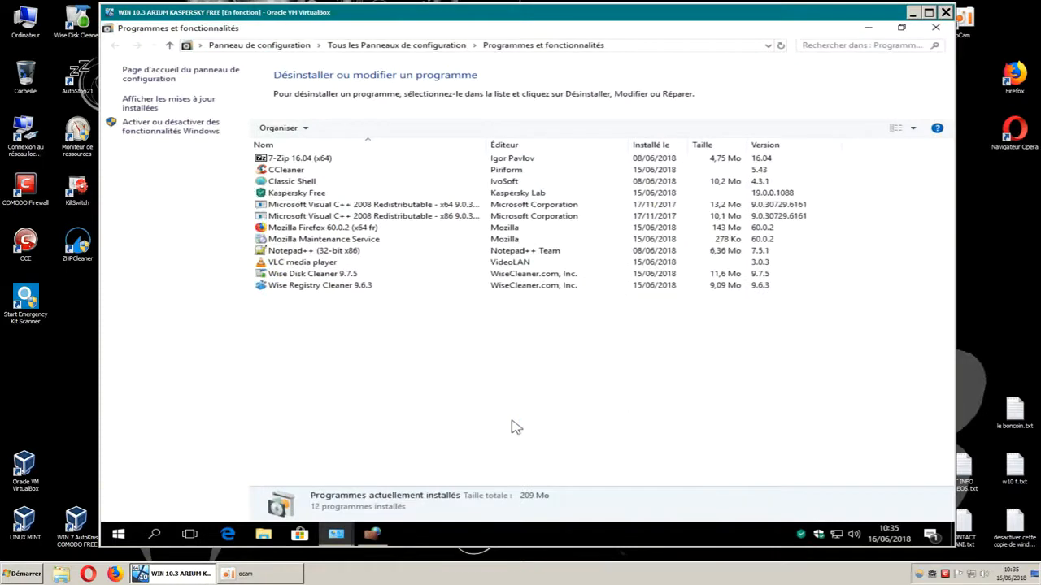
Open the maximized Windows features list and turn off Internet Explorer 11, accepting the warning
left_click(184, 135)
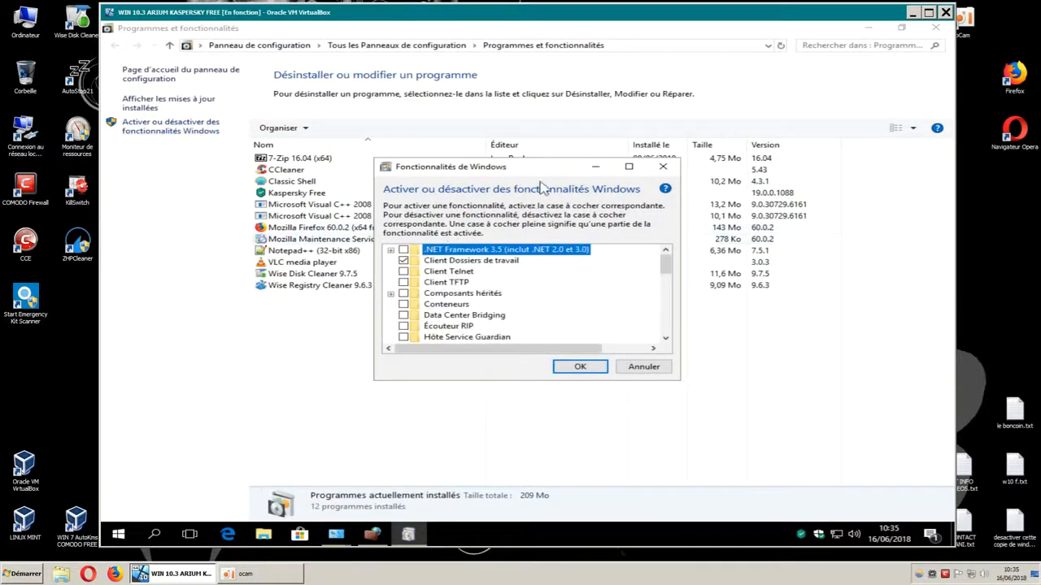
left_click(629, 167)
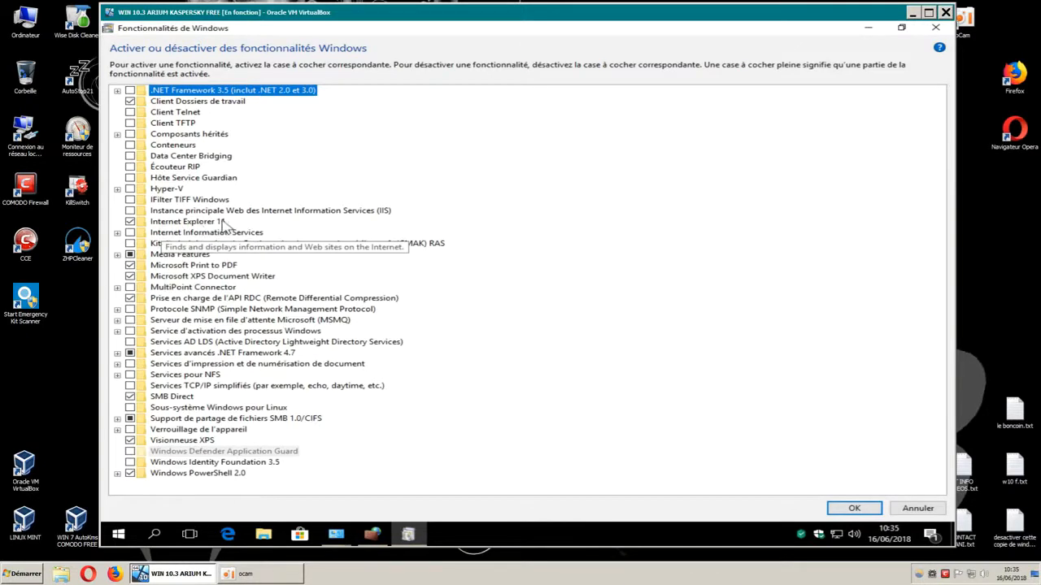
left_click(131, 222)
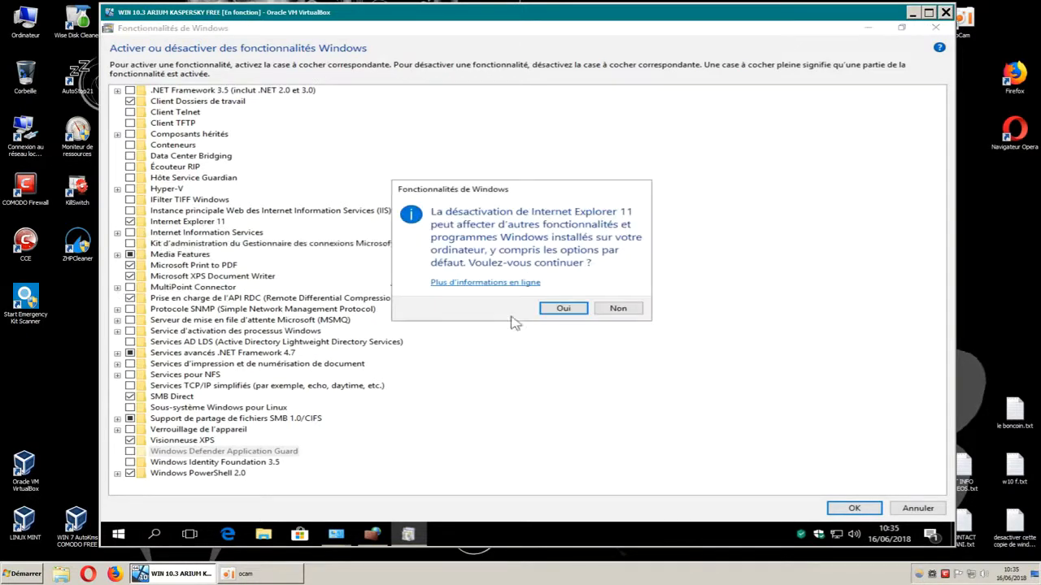
left_click(555, 307)
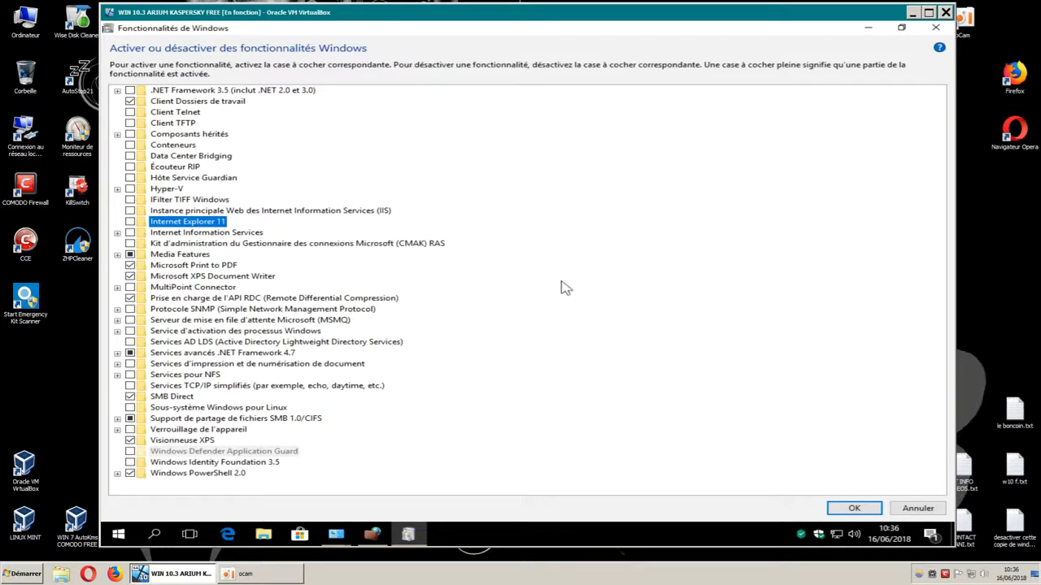
Expand the Media Features group, turn the whole group off and select its Lecteur Windows Media entry
left_click(118, 254)
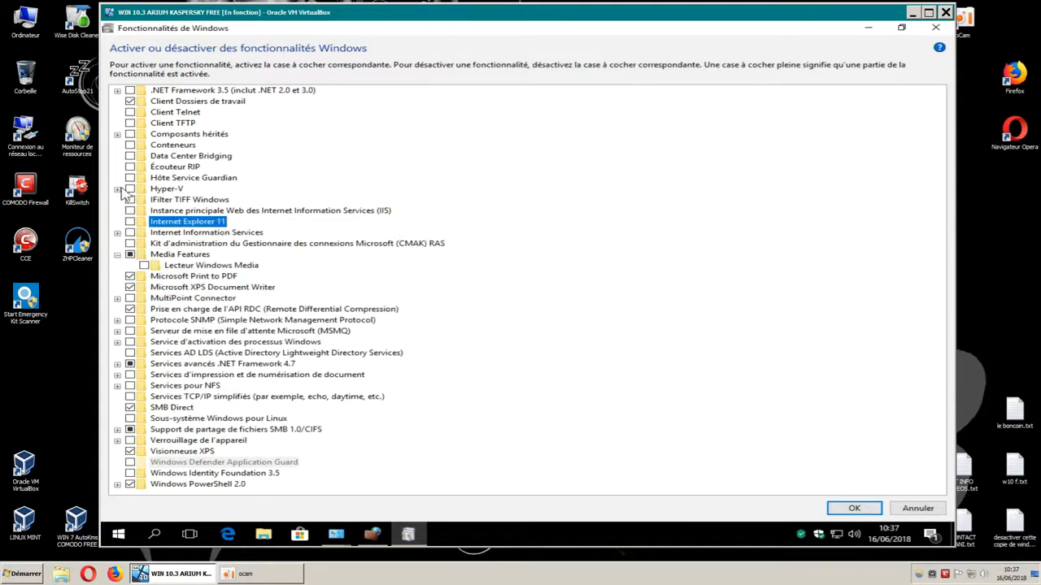
left_click(117, 135)
left_click(118, 135)
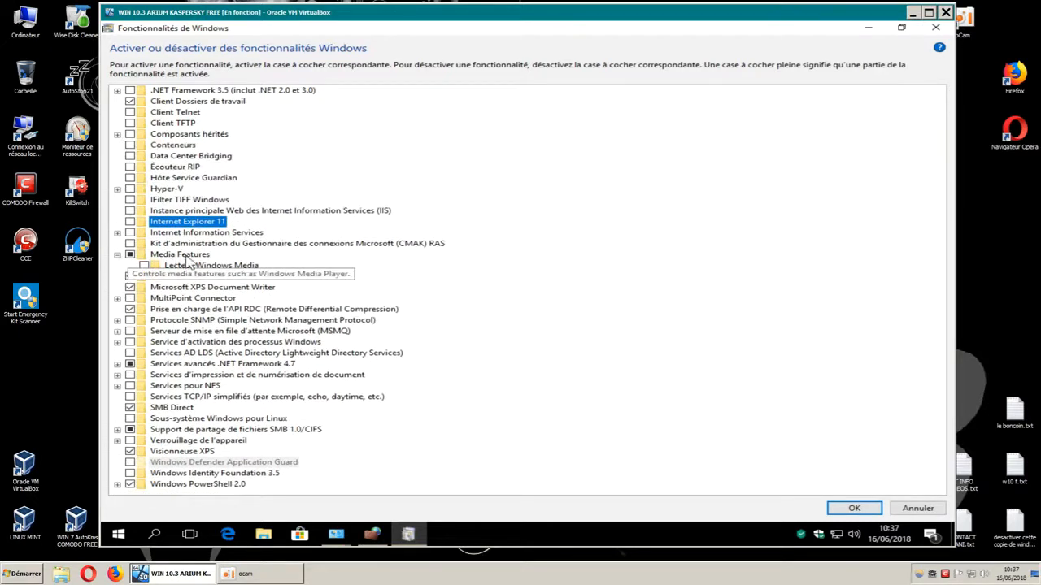
left_click(118, 254)
left_click(118, 254)
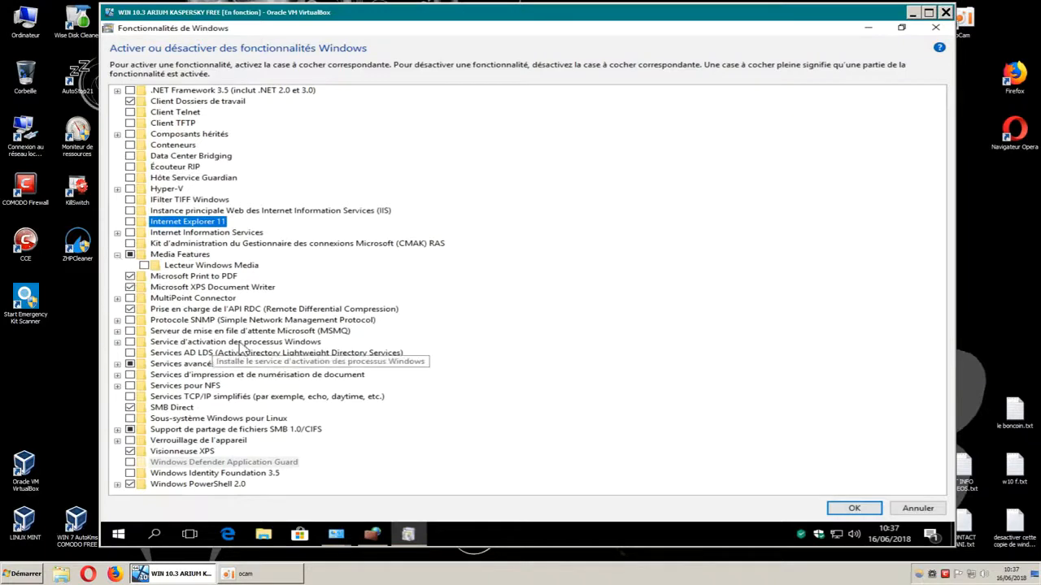
left_click(131, 255)
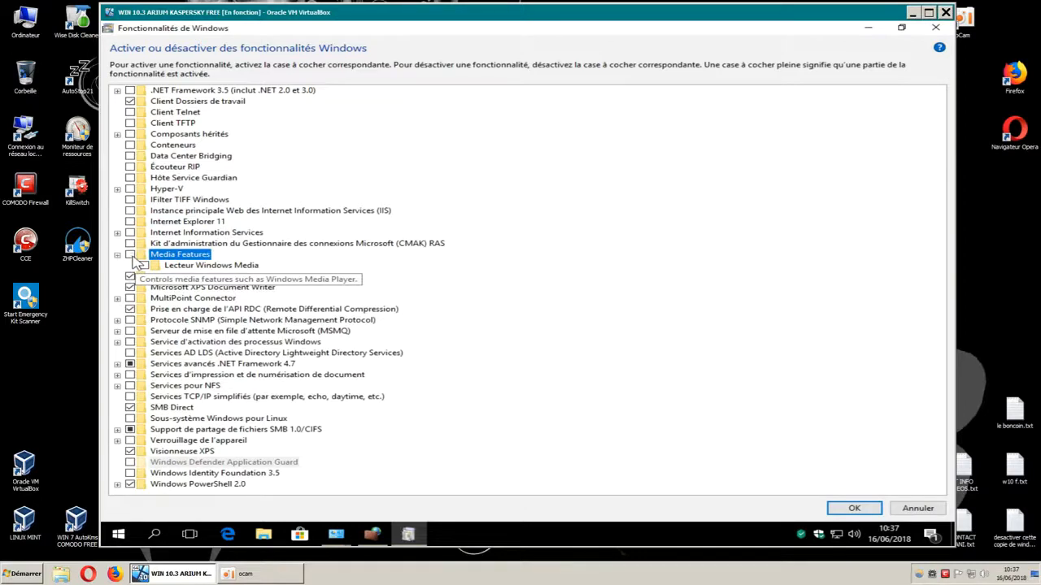
left_click(176, 267)
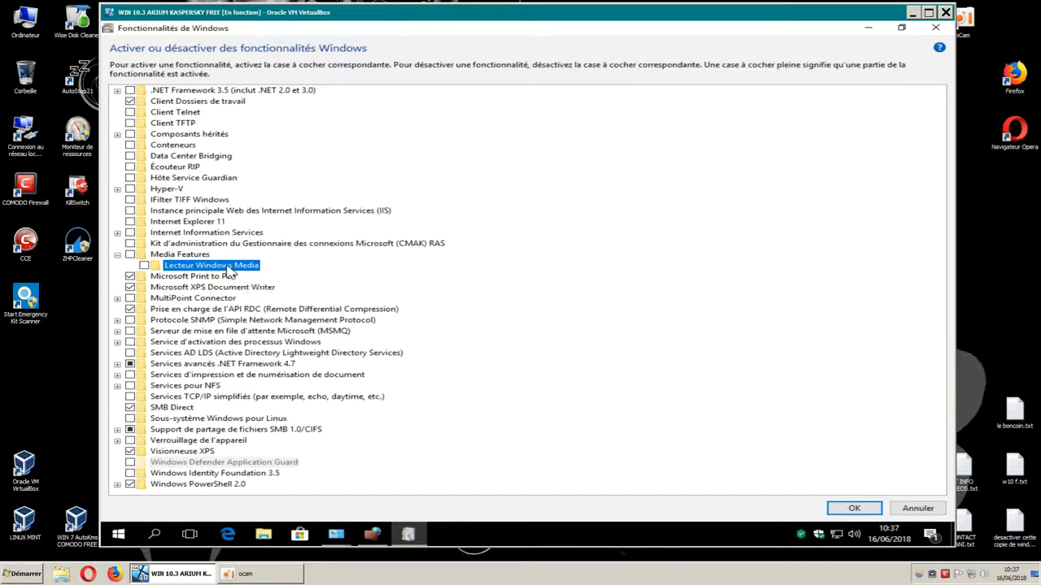
Switch Media Features and its Lecteur Windows Media entry back on, and turn both off again, accepting the warning
left_click(131, 255)
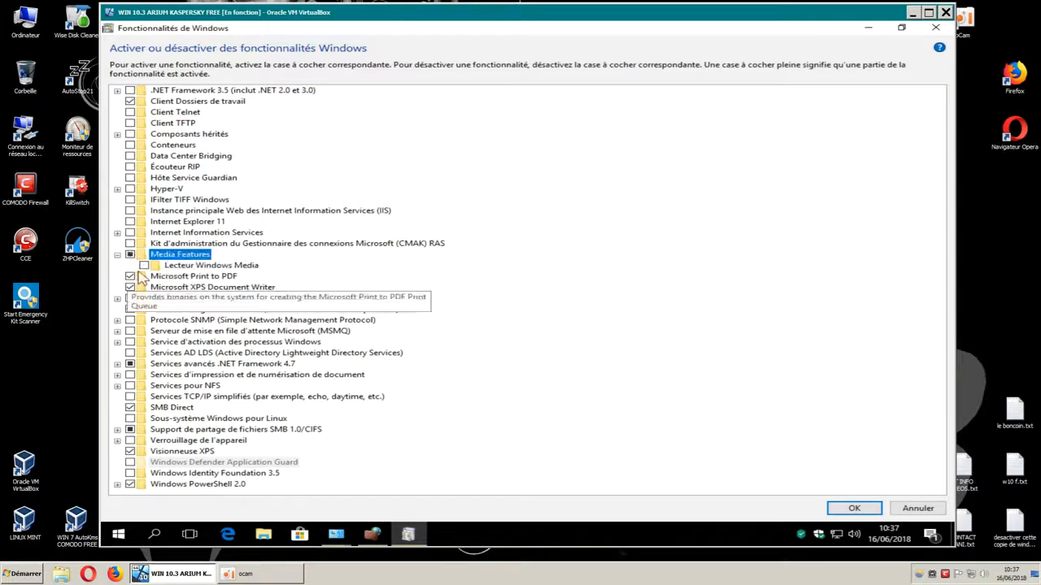
left_click(143, 266)
left_click(144, 266)
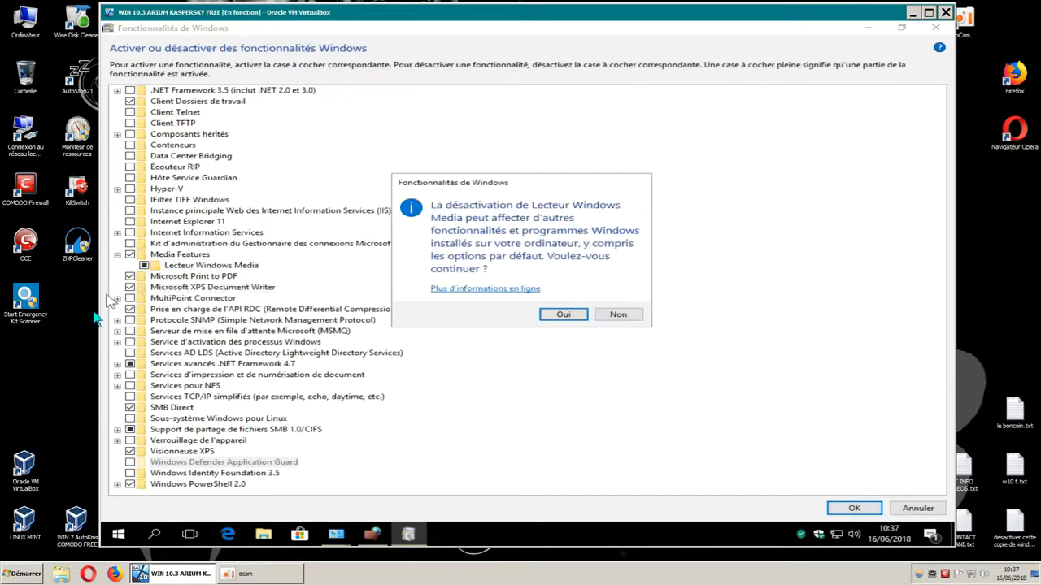
left_click(561, 315)
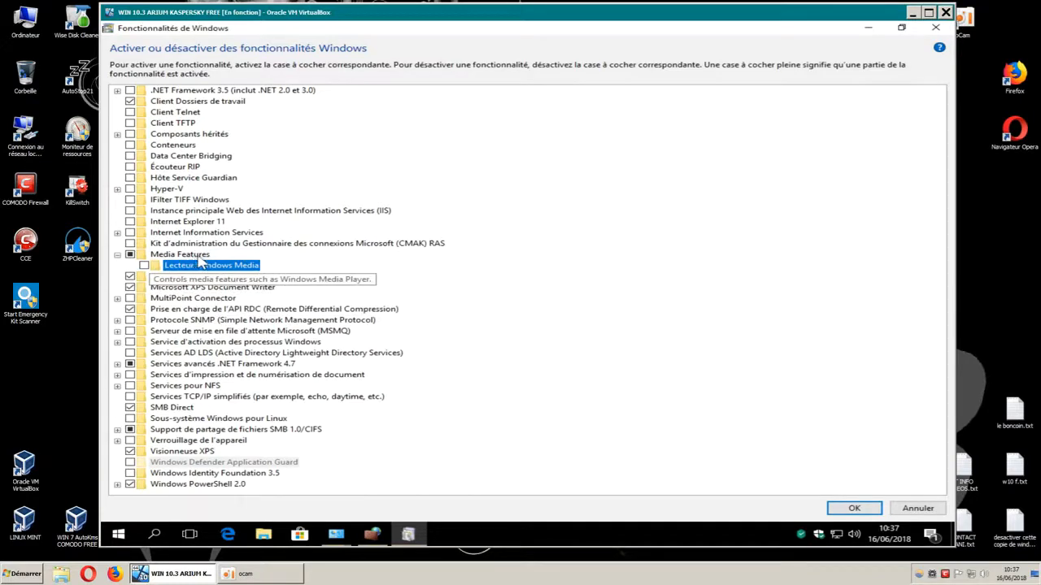
left_click(129, 255)
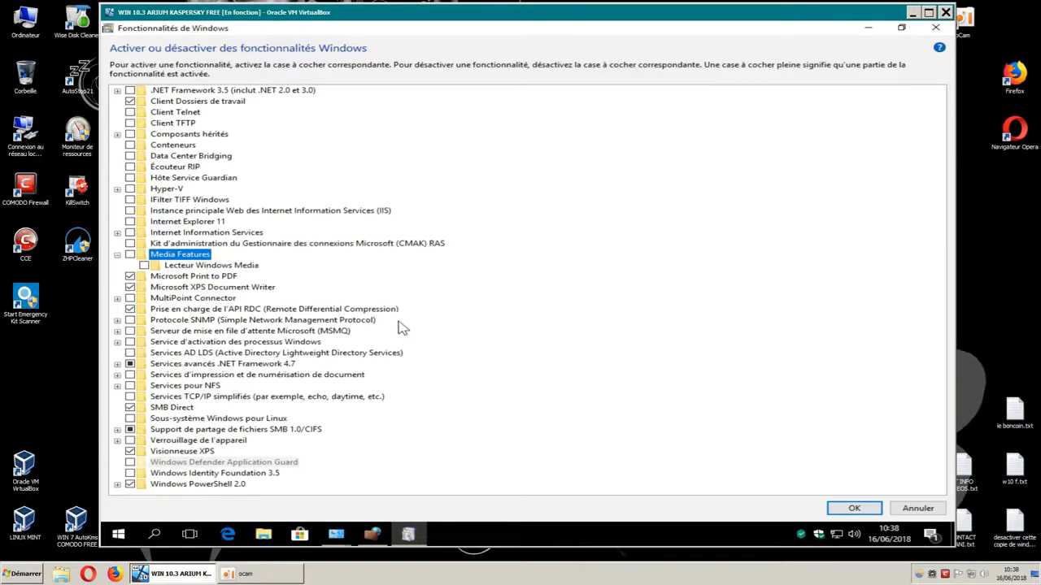
Apply the Windows feature changes without restarting the PC and close Programmes et fonctionnalités
left_click(850, 507)
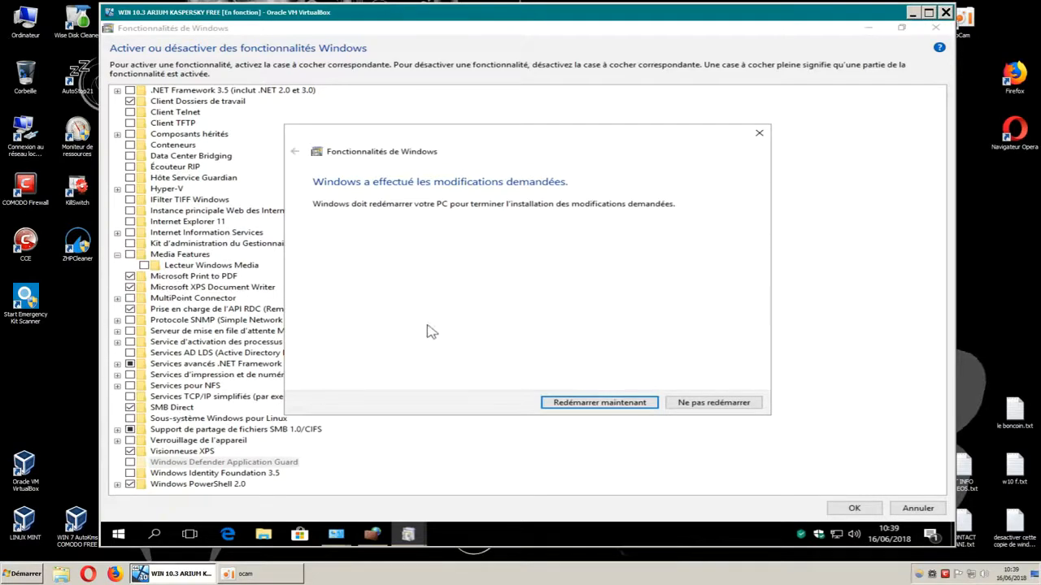
left_click(693, 403)
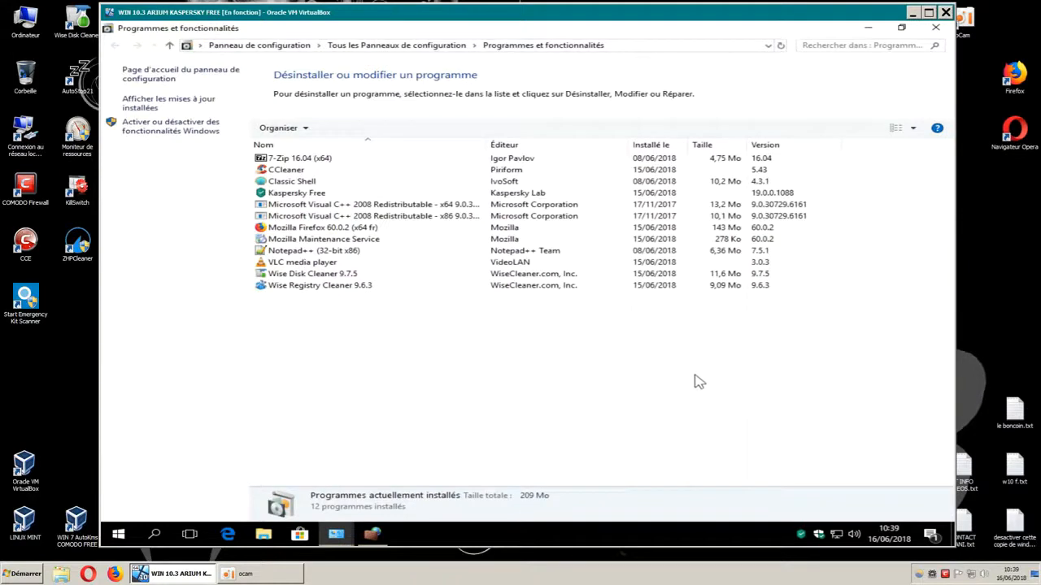
left_click(937, 29)
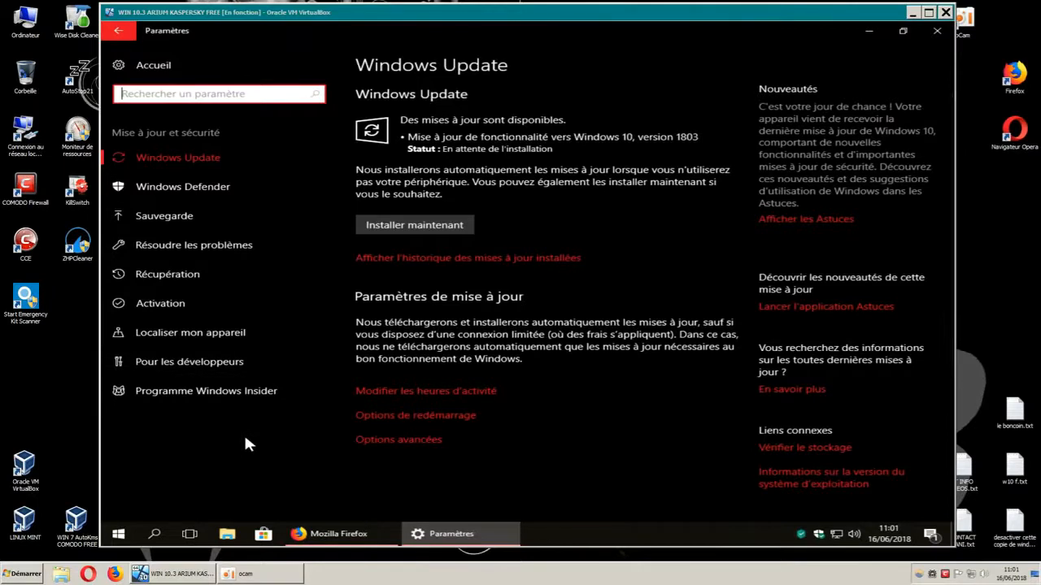
Open the Optimisation de livraison settings from the advanced options of Windows Update
left_click(159, 157)
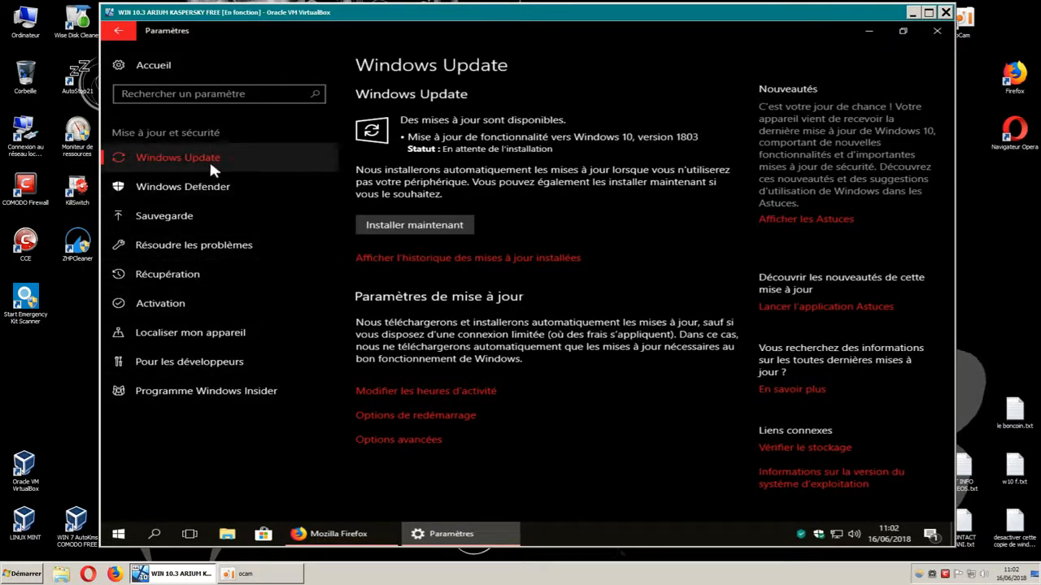
left_click(395, 441)
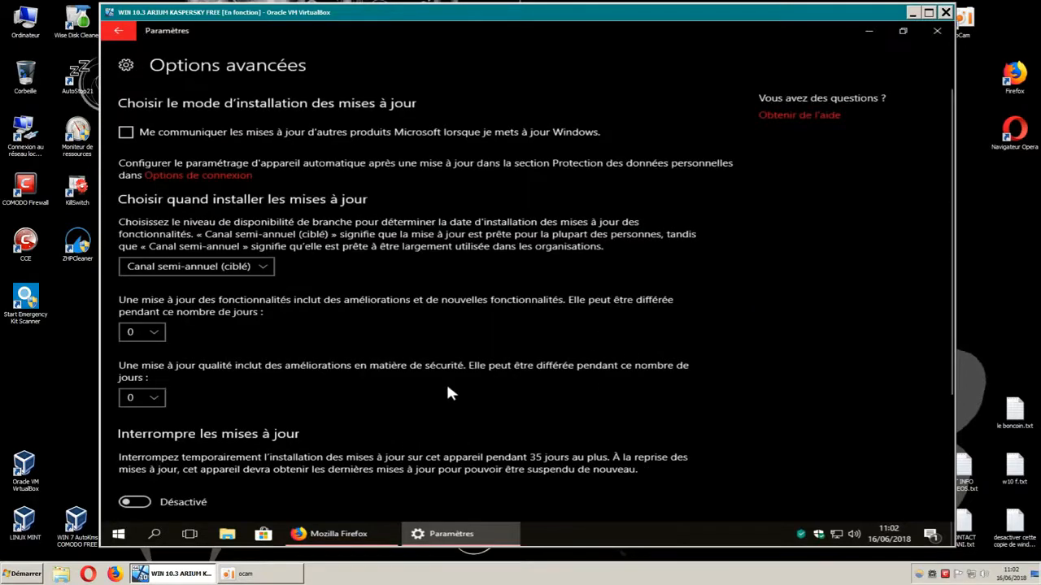
scroll(447, 389, "down", 4)
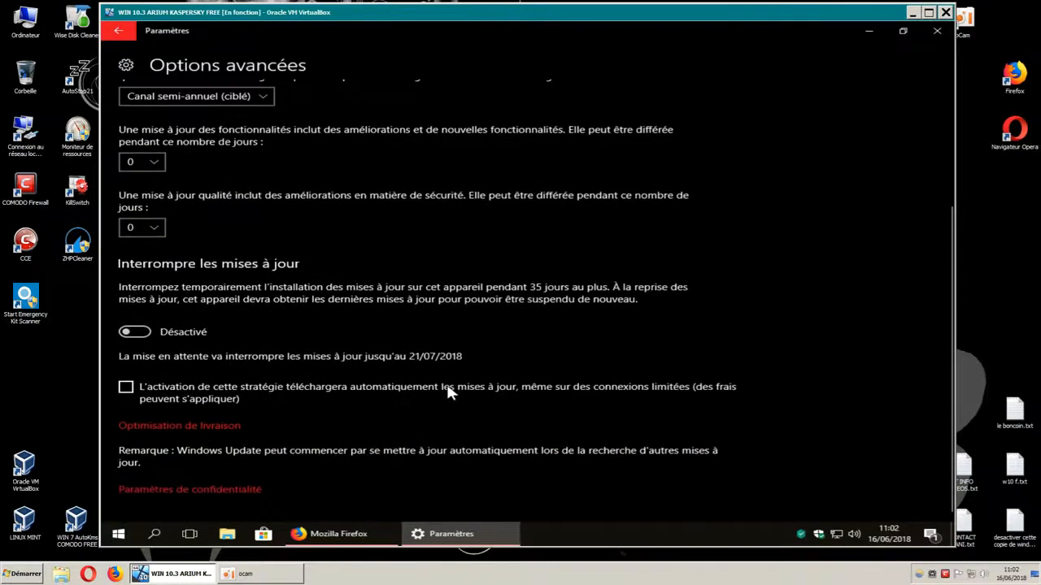
left_click(205, 428)
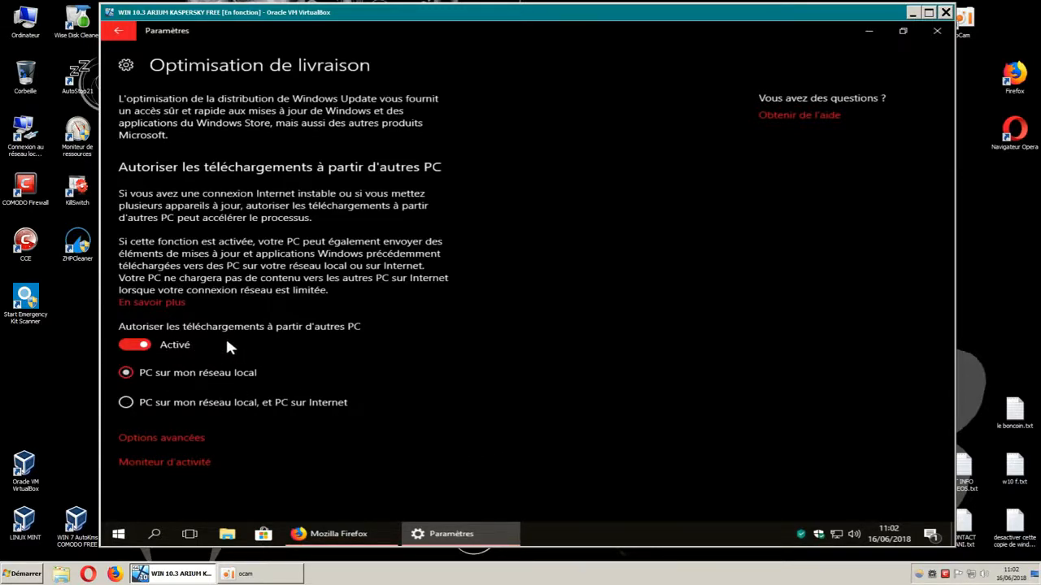
Set the background update download bandwidth limit to 25% in the advanced options of Optimisation de livraison, and close Paramètres
left_click(186, 437)
left_click(180, 241)
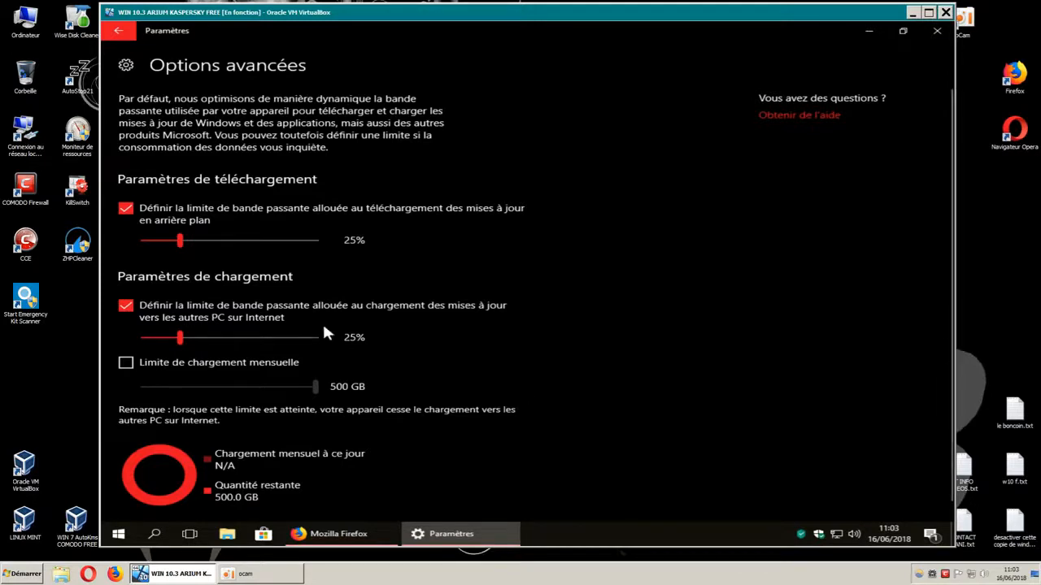
mouse_move(179, 243)
scroll(670, 413, "down", 1)
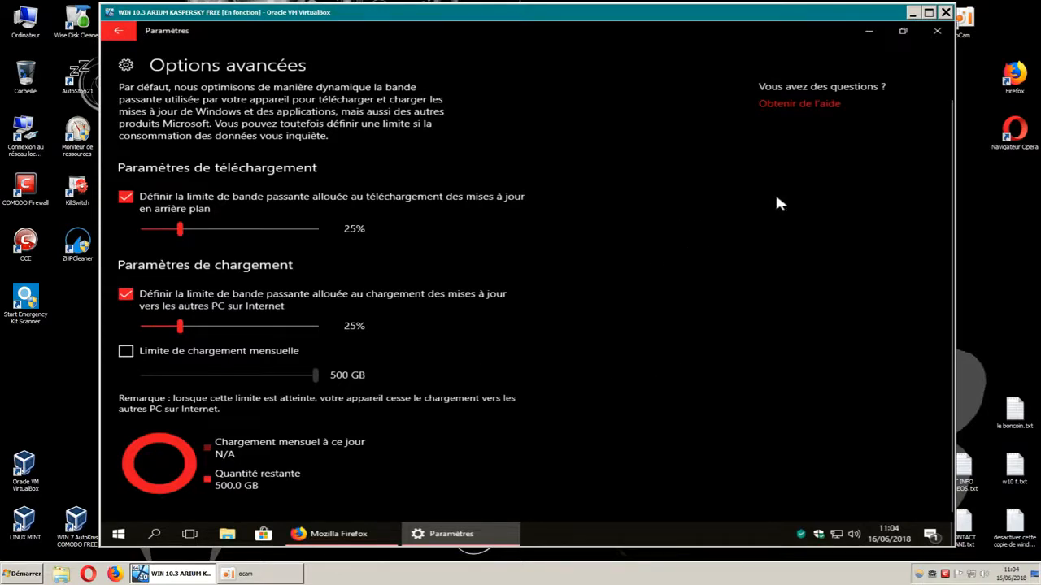
left_click(936, 32)
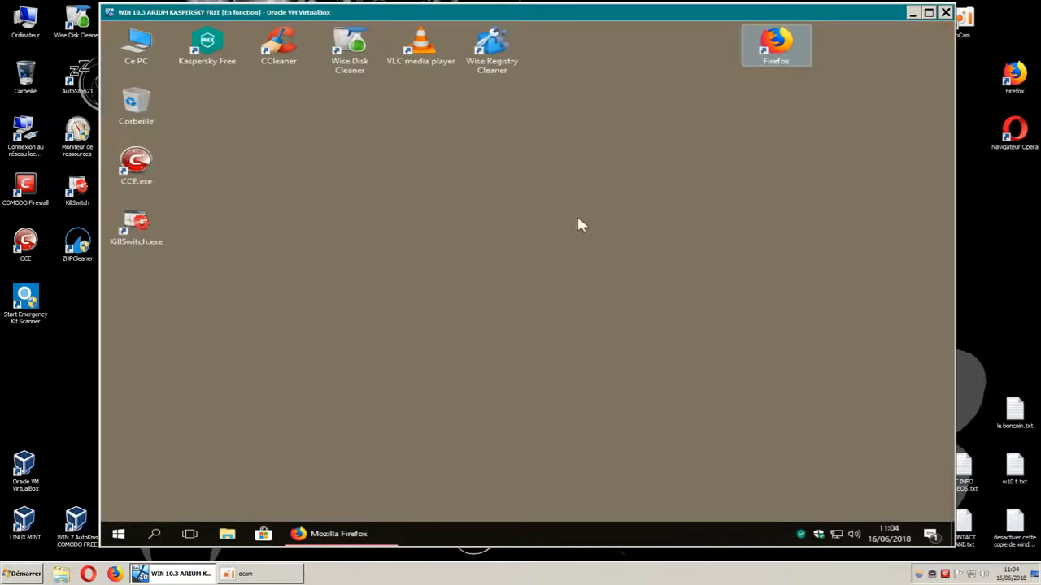